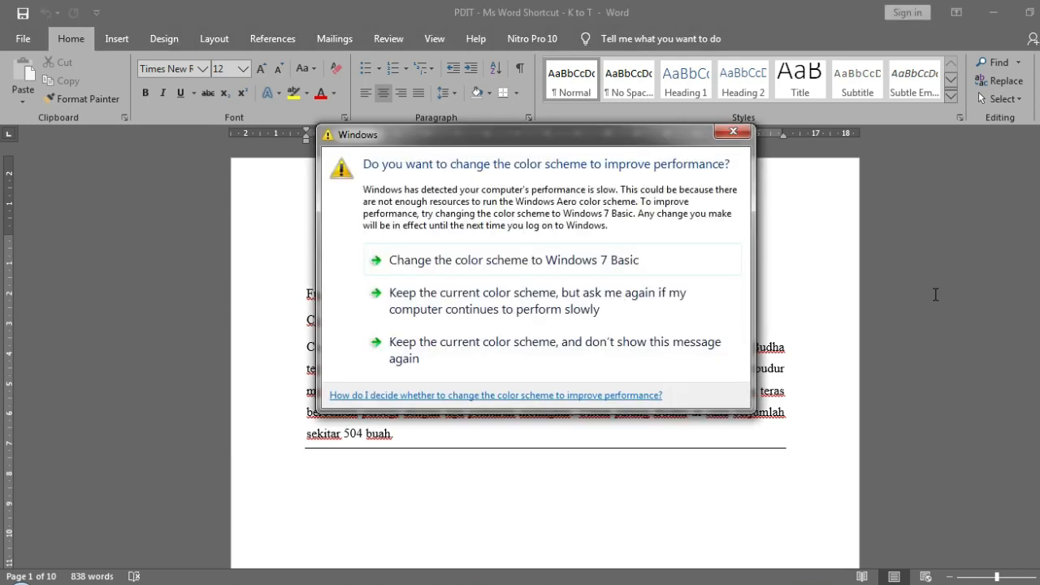
- Dismiss the Windows color scheme prompt and open the Insert Hyperlink dialog at the end of the Borobudur paragraph
click(733, 132)
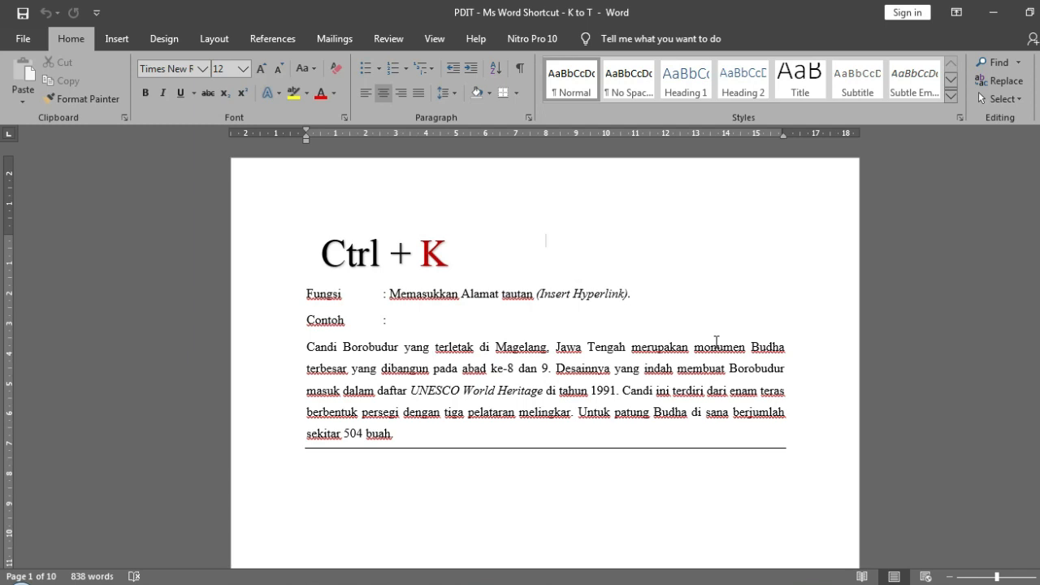
click(465, 438)
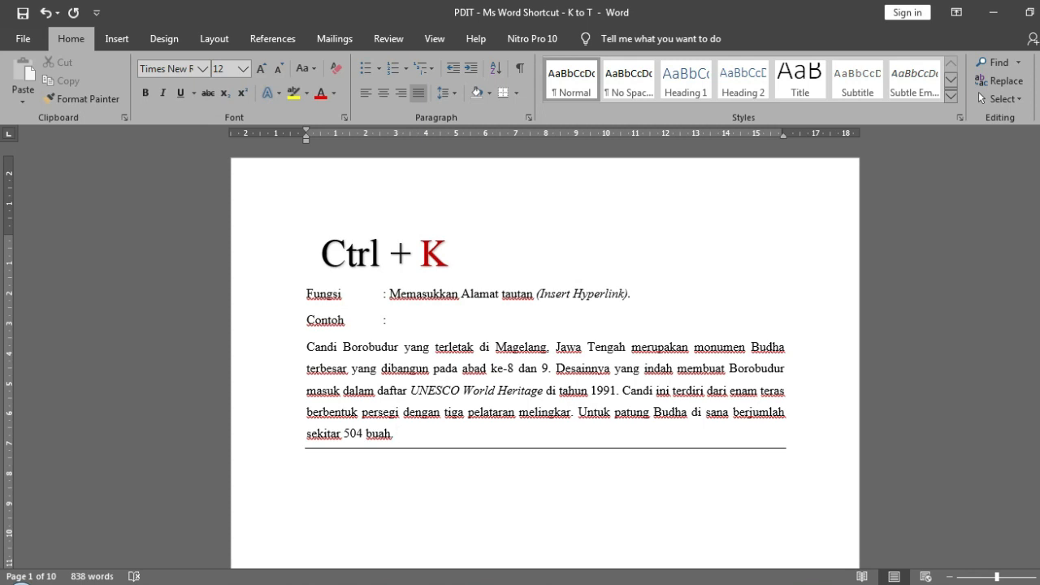
key(ctrl+k)
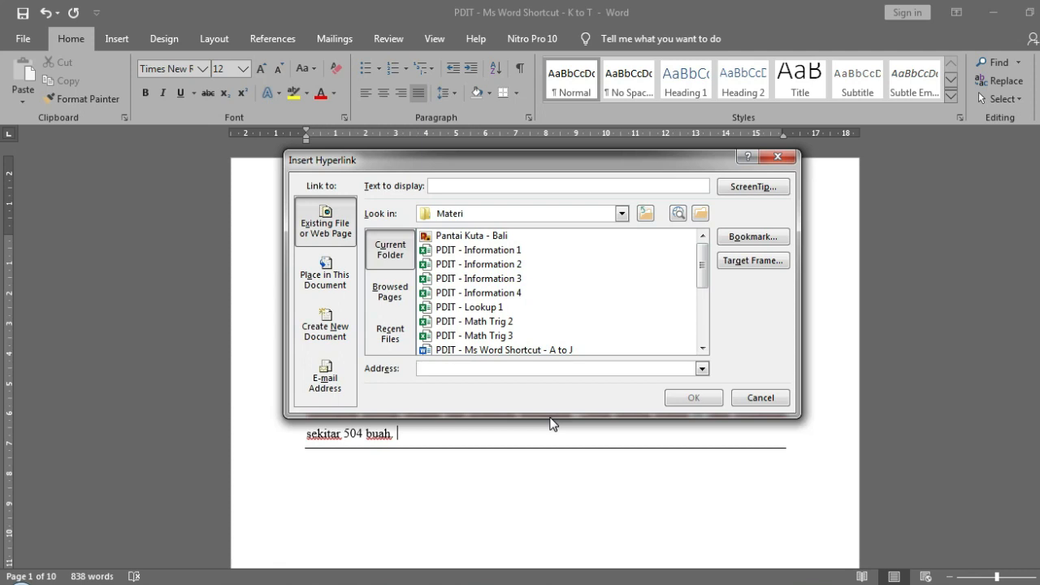
- Look through the hyperlink target types, including place in document, new document and e-mail address, plus the browsed pages and recent files
click(350, 280)
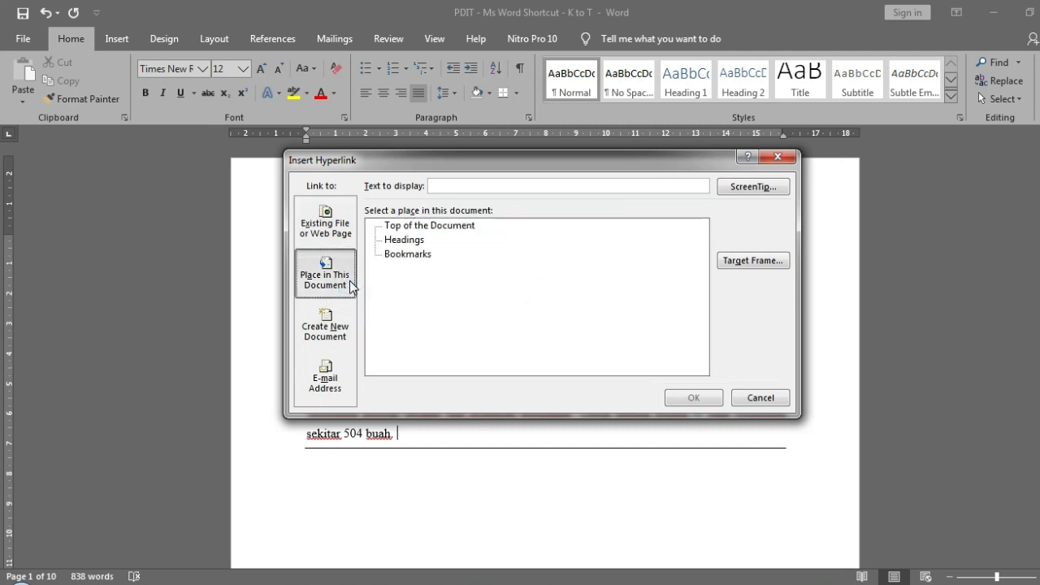
click(344, 343)
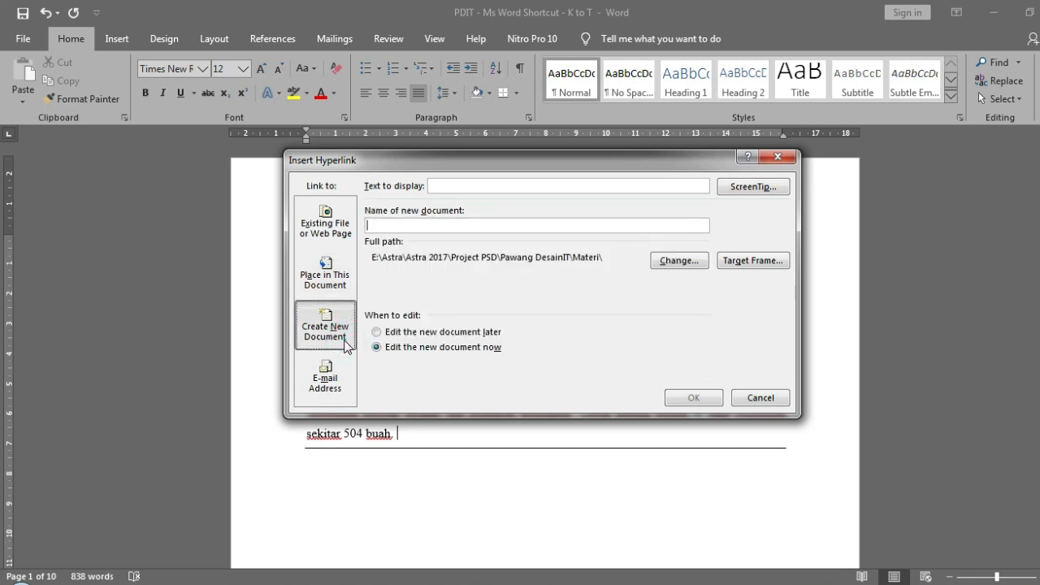
click(339, 382)
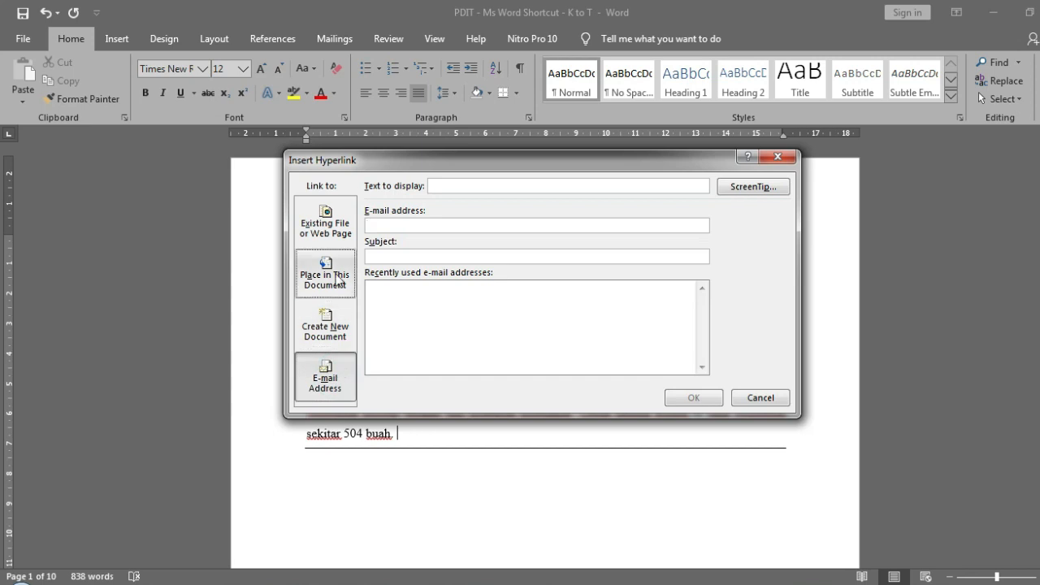
click(331, 234)
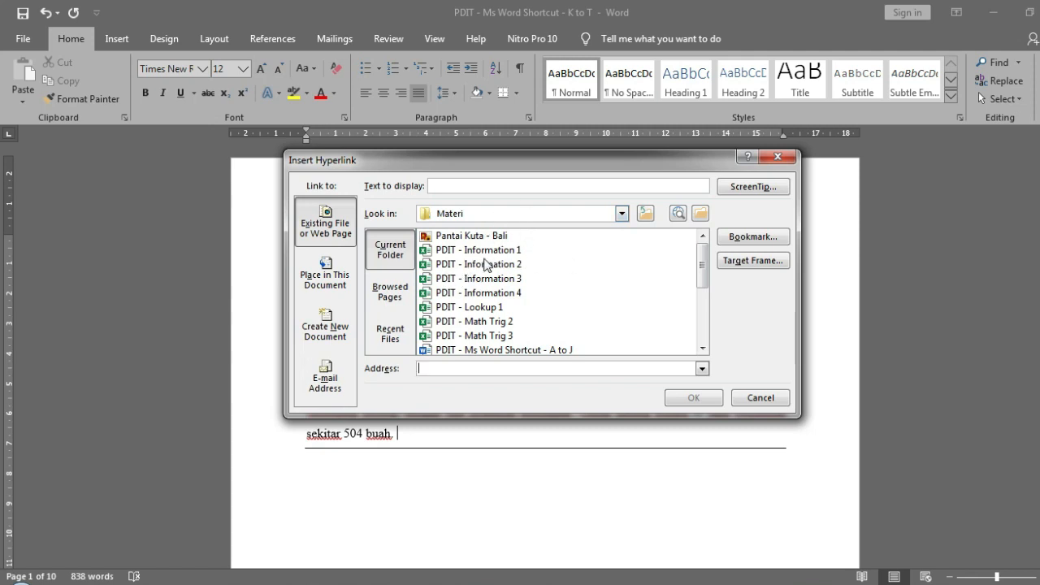
click(406, 305)
click(396, 340)
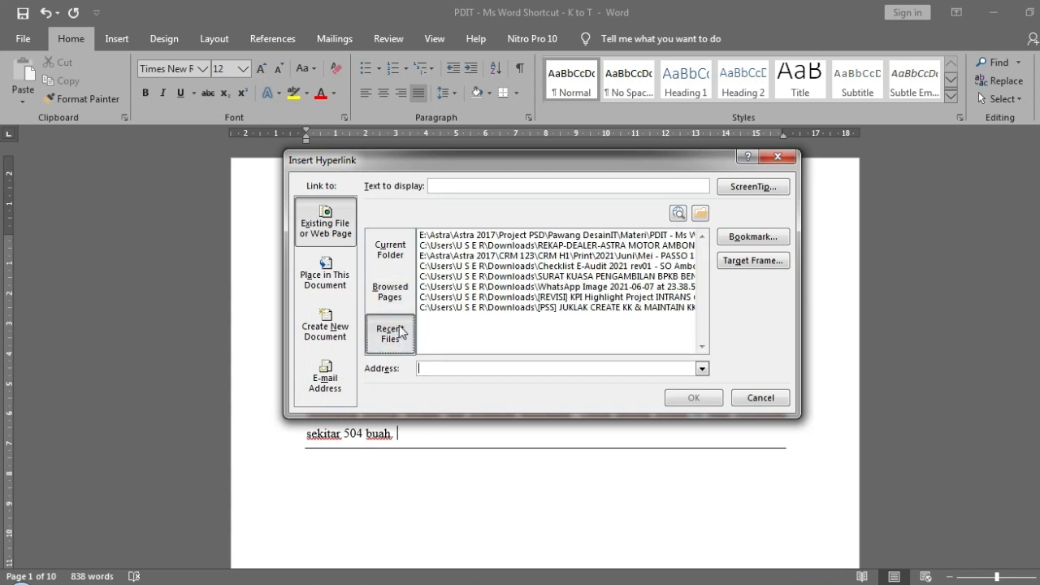
click(390, 252)
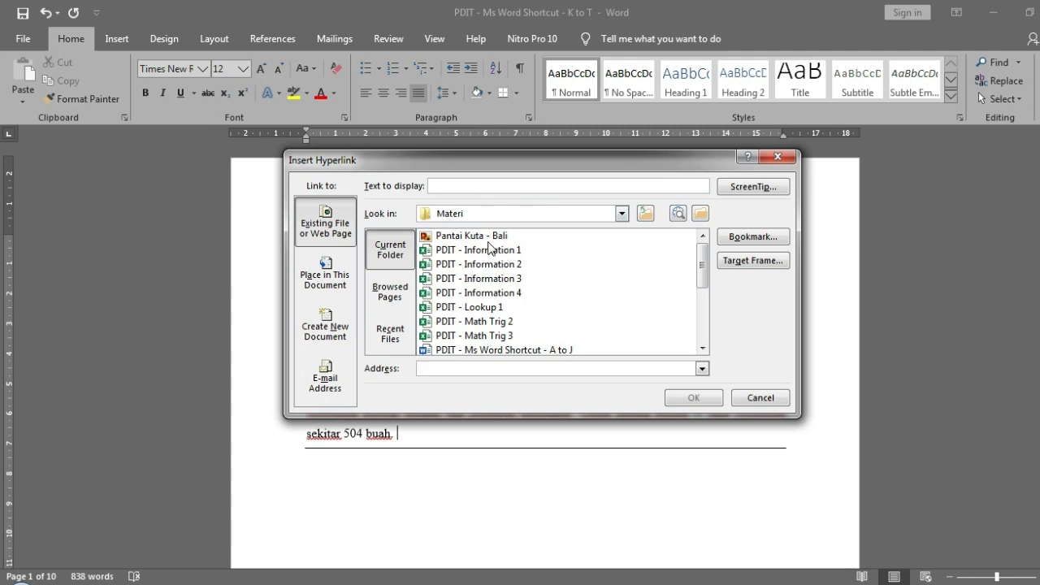
- Insert a hyperlink to the picture Pantai Kuta - Bali.png from the Materi folder after the Borobudur paragraph's last sentence
click(484, 237)
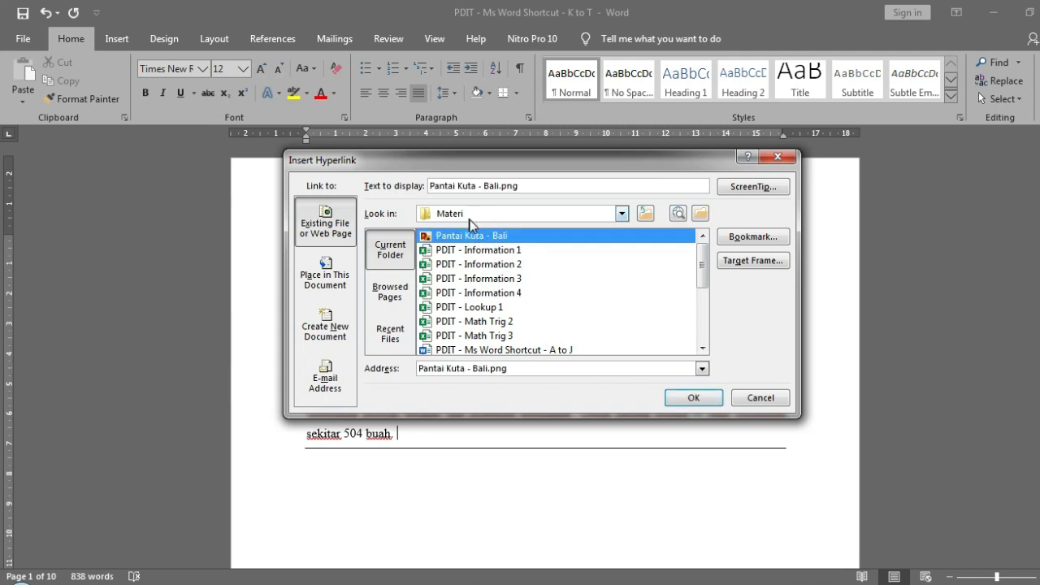
click(682, 400)
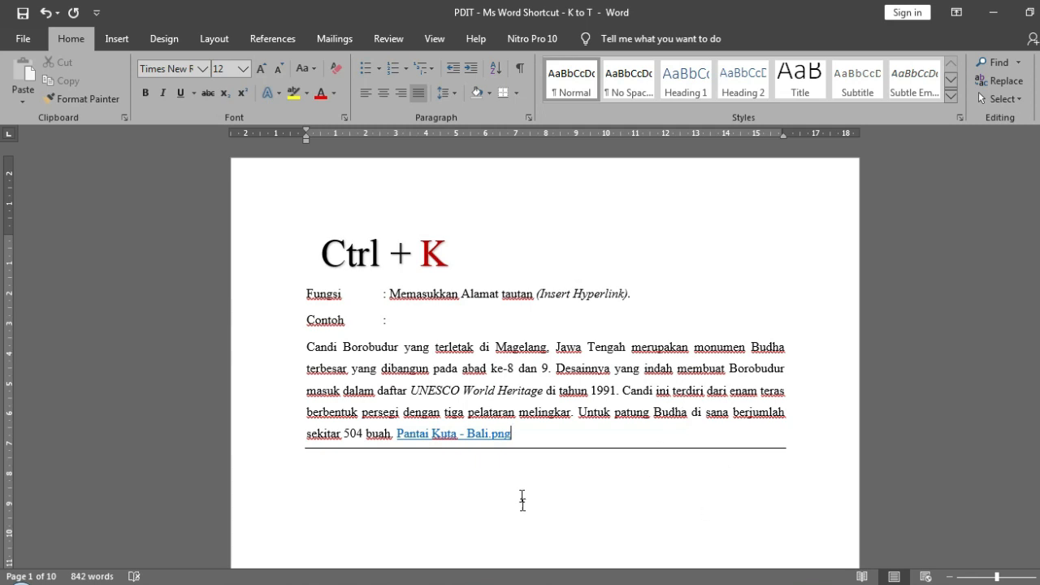
drag(527, 434, 396, 435)
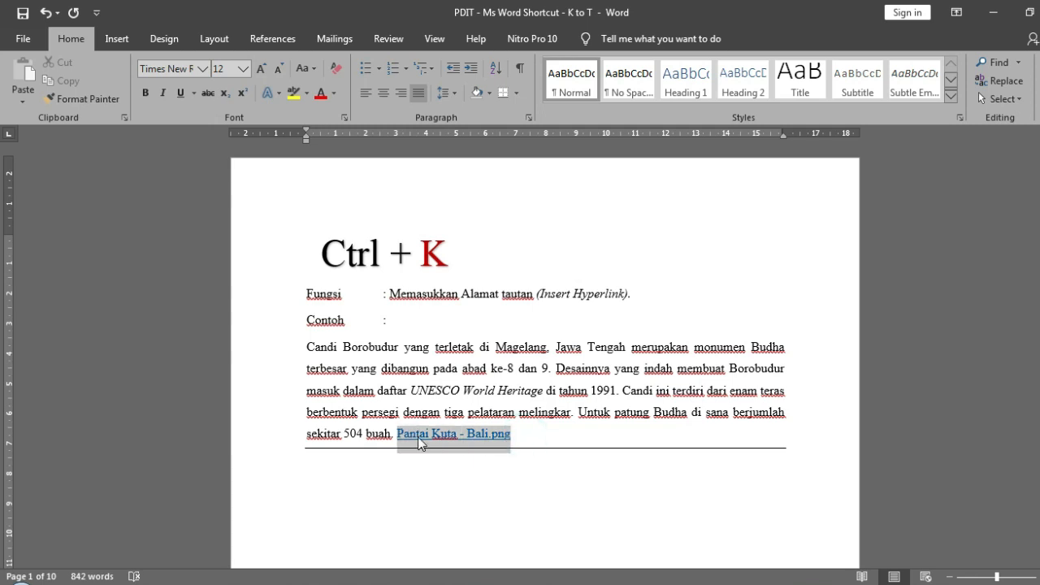
click(555, 439)
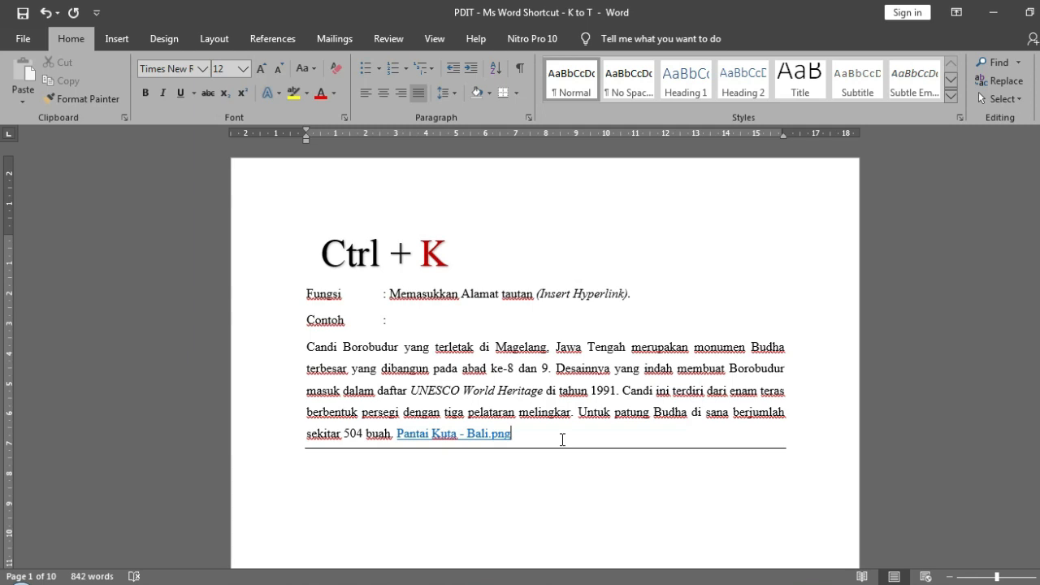
- Follow the Pantai Kuta - Bali.png link to view the picture, and close the photo viewer to return to the document
mouse_move(440, 432)
ctrl+click(497, 434)
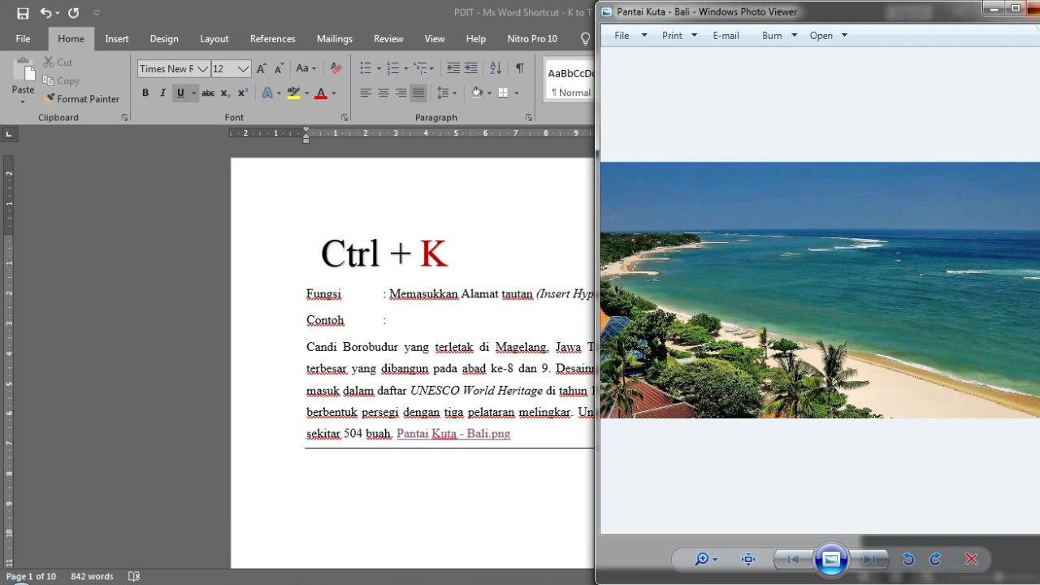
click(1034, 9)
click(609, 386)
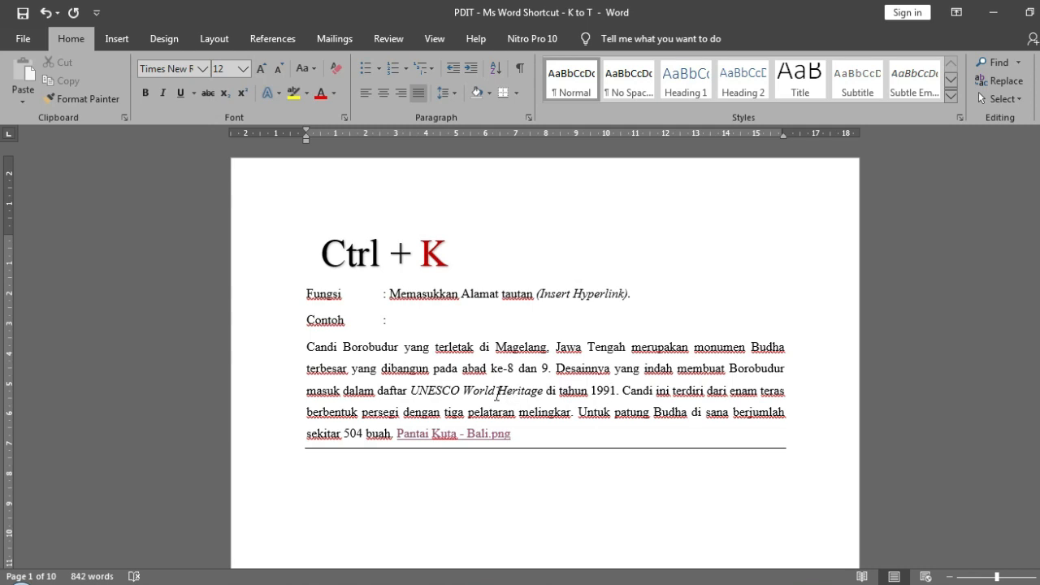
- Align the whole Geopark Rinjani paragraph on the Ctrl + L page to the left
scroll(499, 376, down, 10)
scroll(500, 376, down, 5)
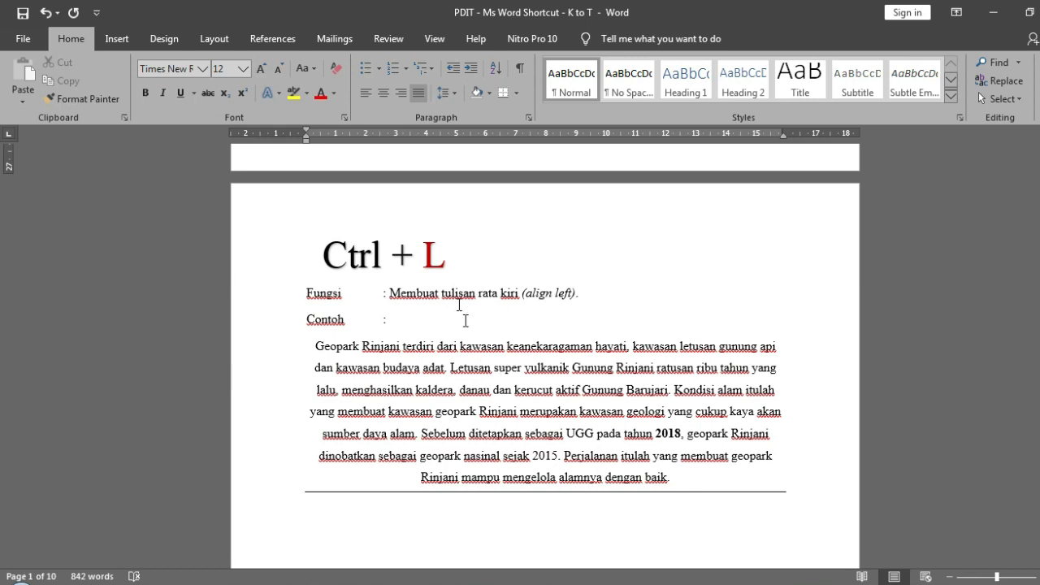
scroll(456, 300, down, 1)
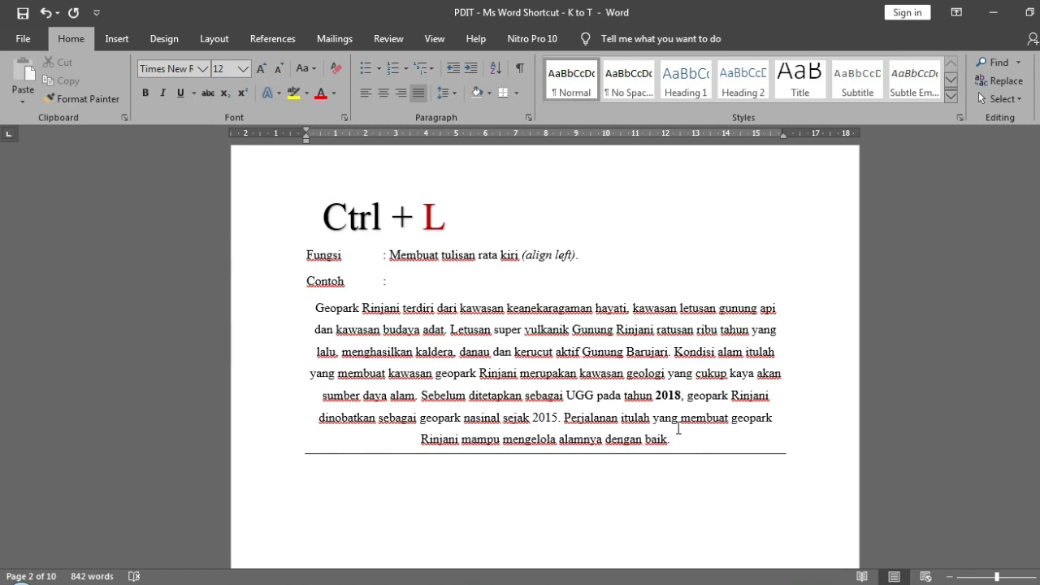
click(687, 445)
drag(687, 445, 314, 307)
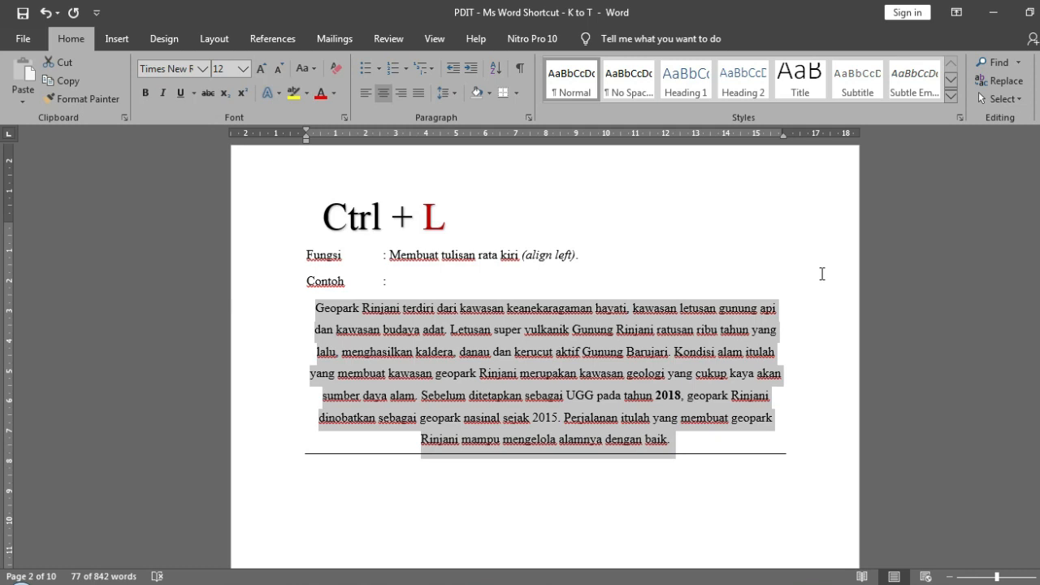
key(ctrl+l)
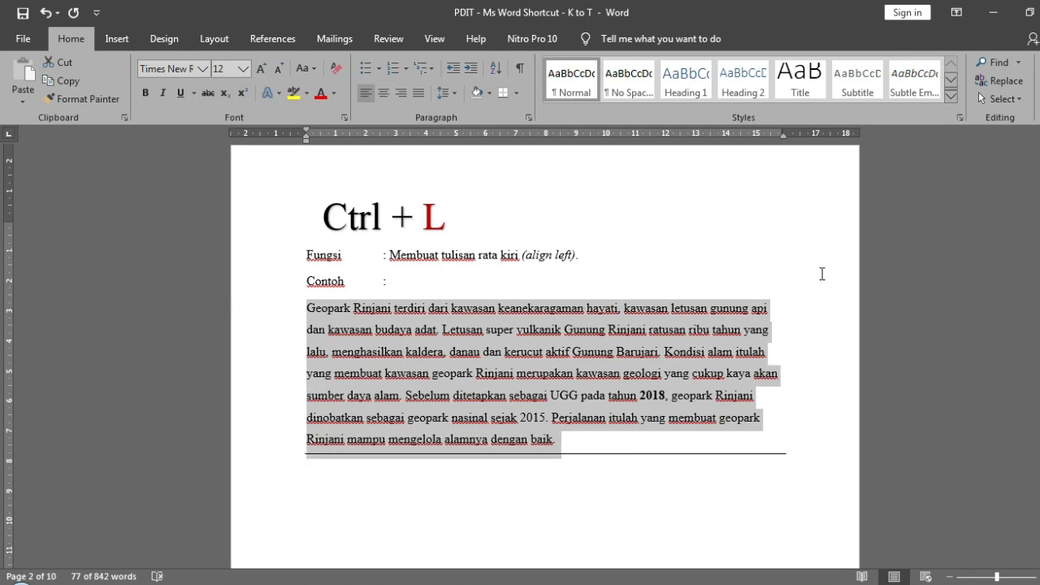
click(408, 330)
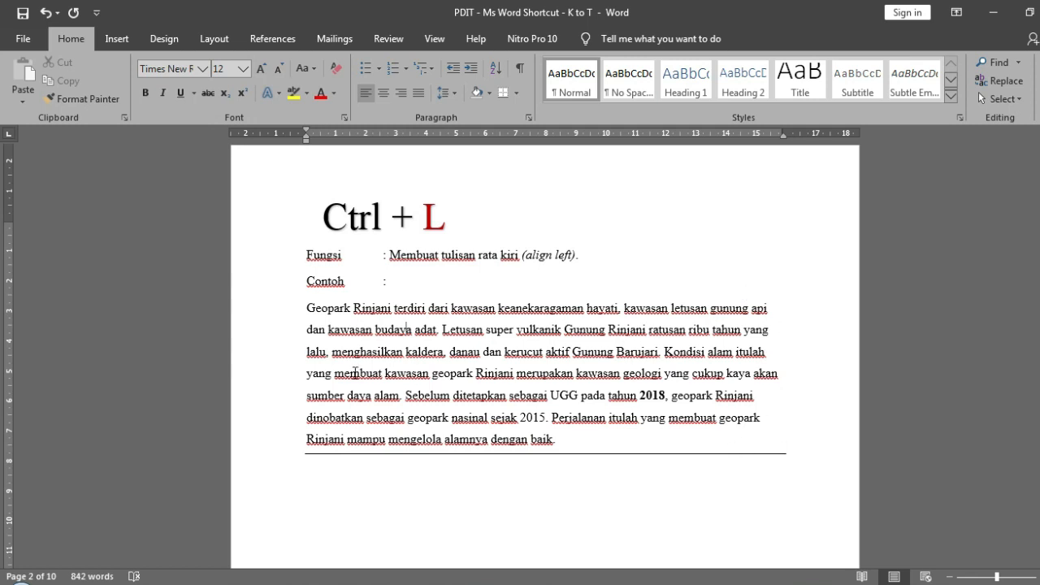
drag(308, 308, 579, 449)
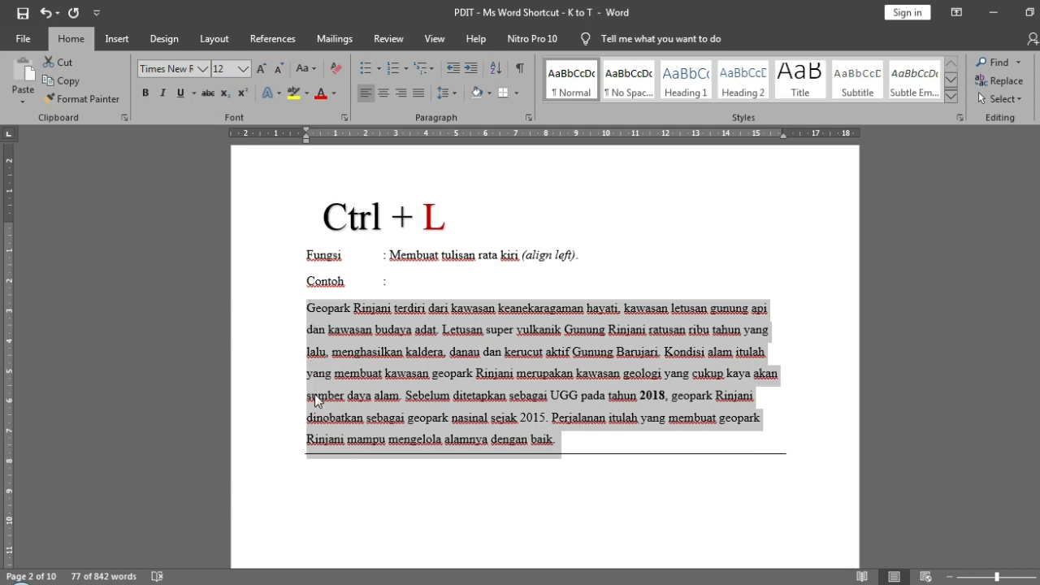
double_click(434, 215)
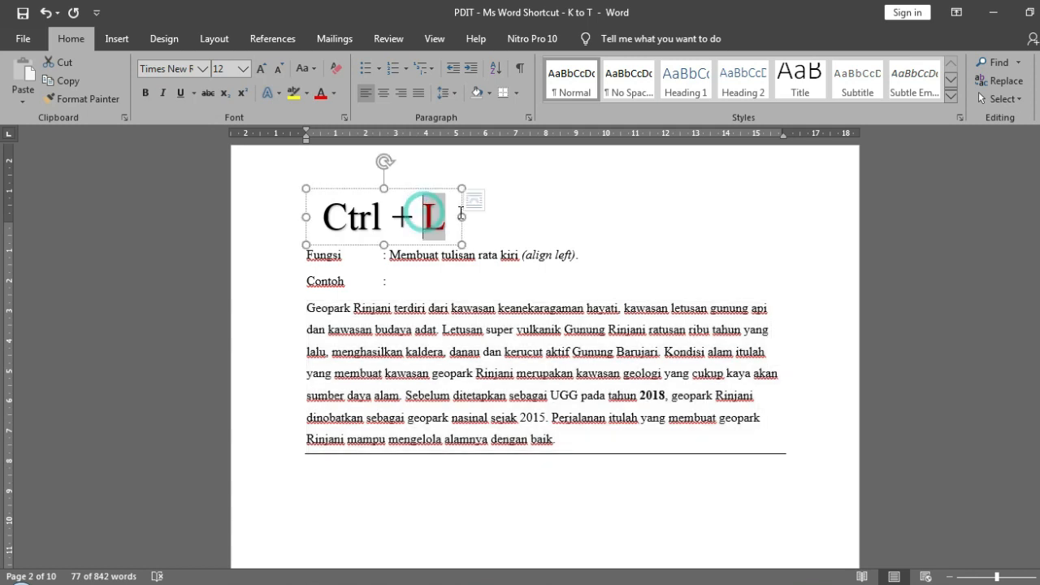
click(415, 309)
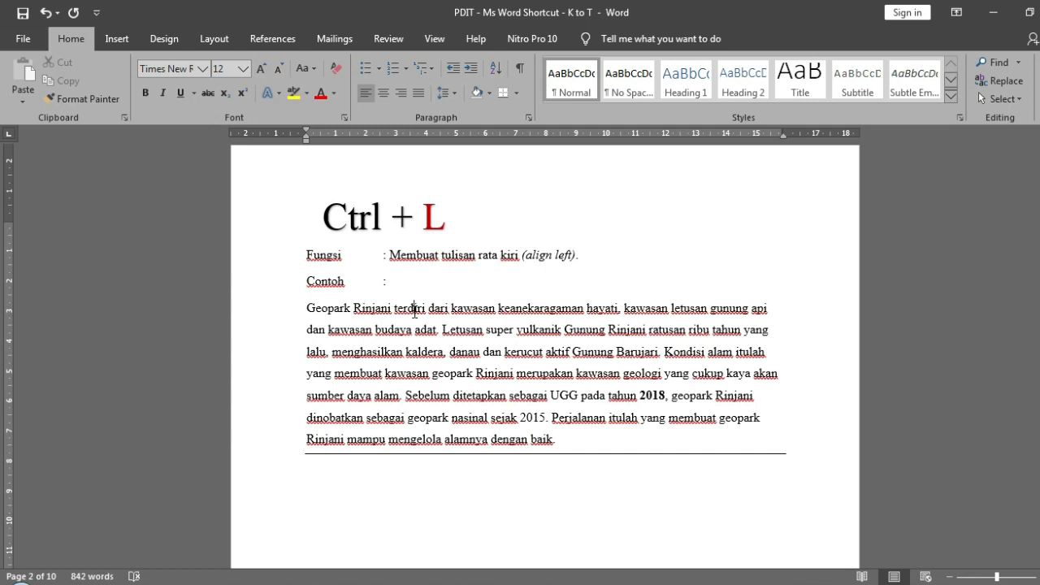
click(596, 278)
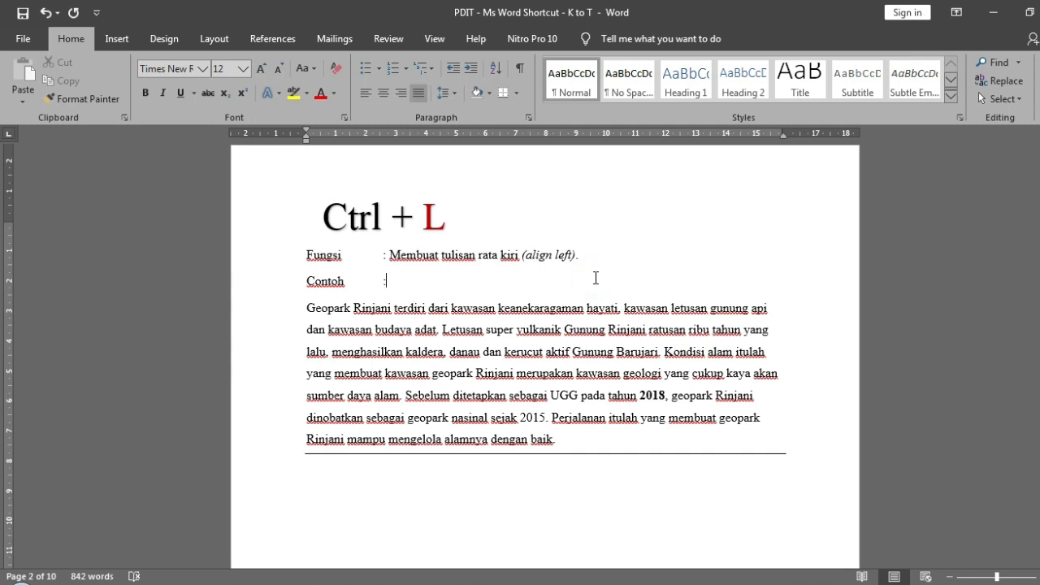
- Indent the Geopark Rinjani paragraph on the Ctrl + M page by one level and reverse the indent, repeating the pair several times
scroll(596, 278, down, 10)
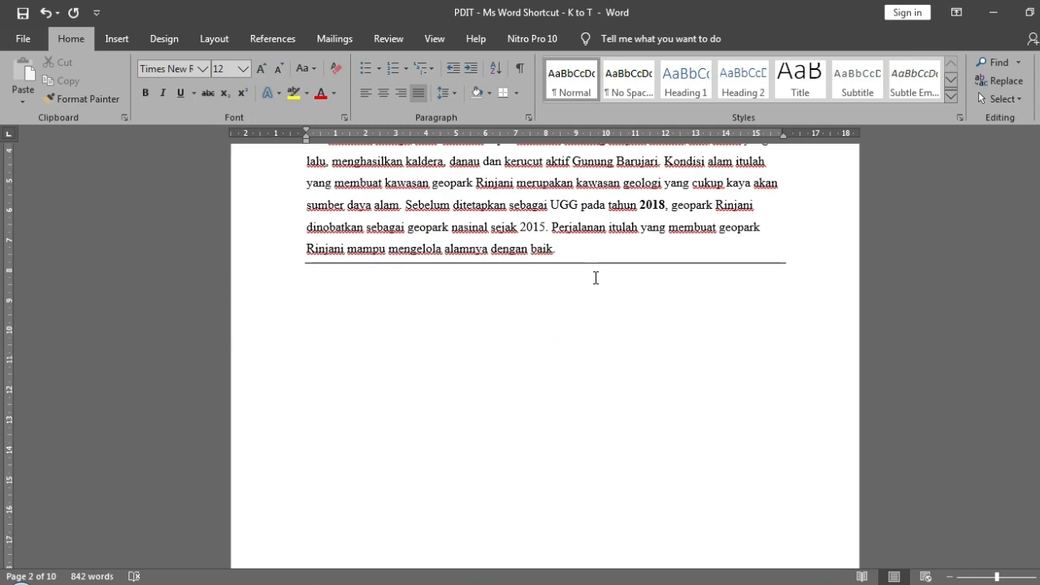
scroll(596, 278, down, 3)
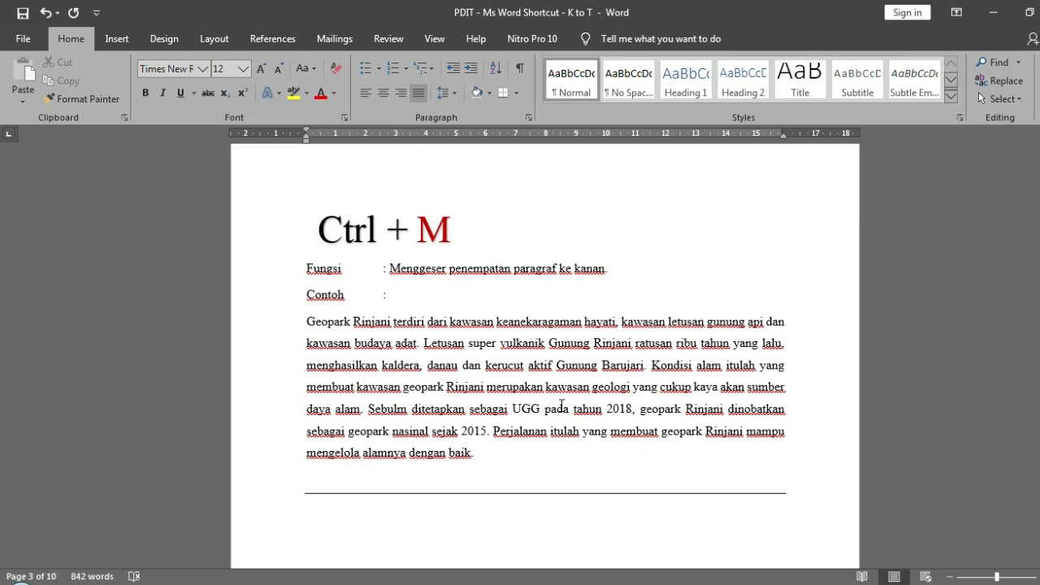
click(309, 321)
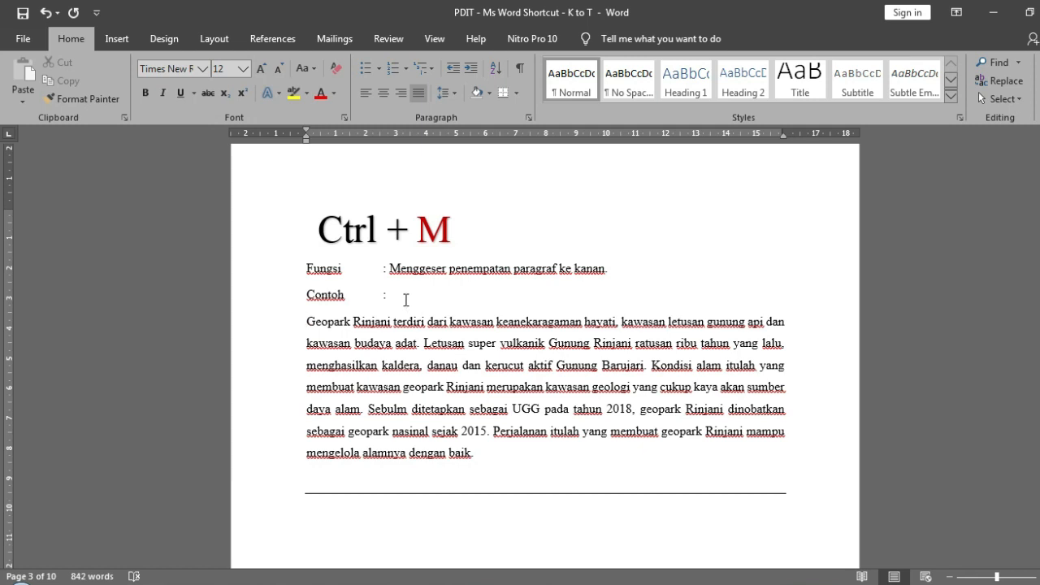
click(304, 213)
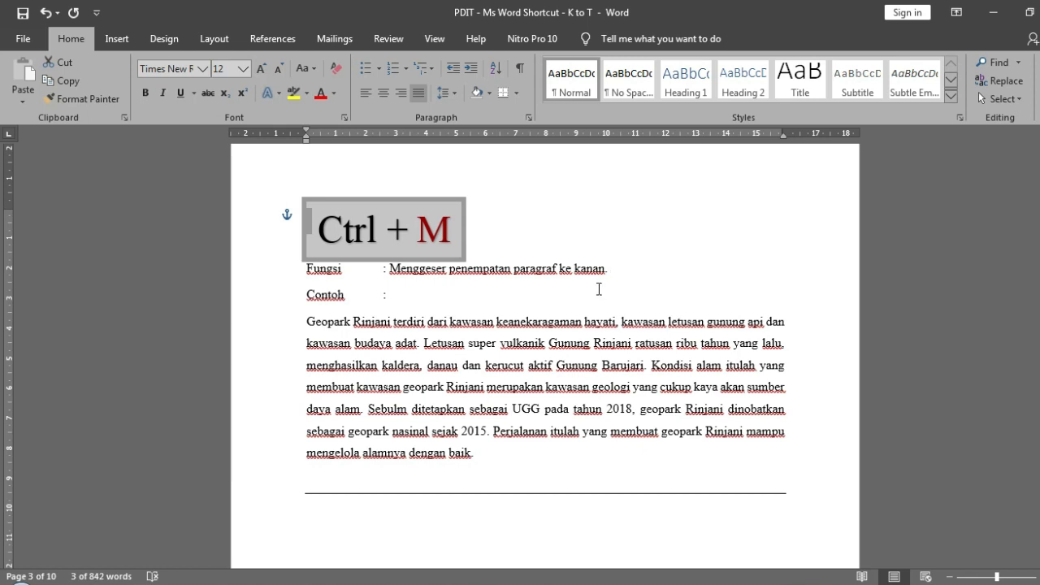
click(309, 324)
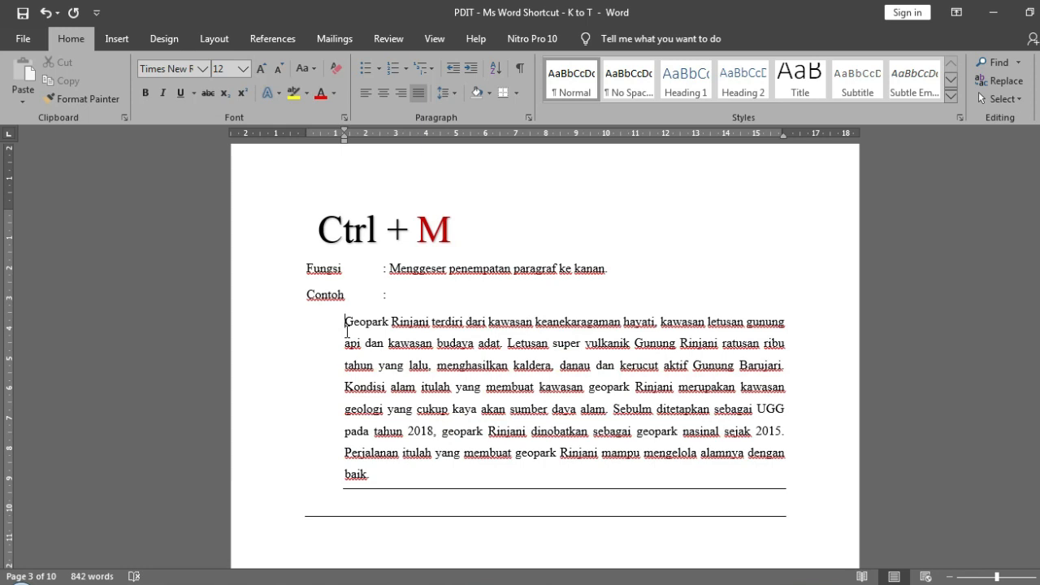
key(ctrl+shift+m)
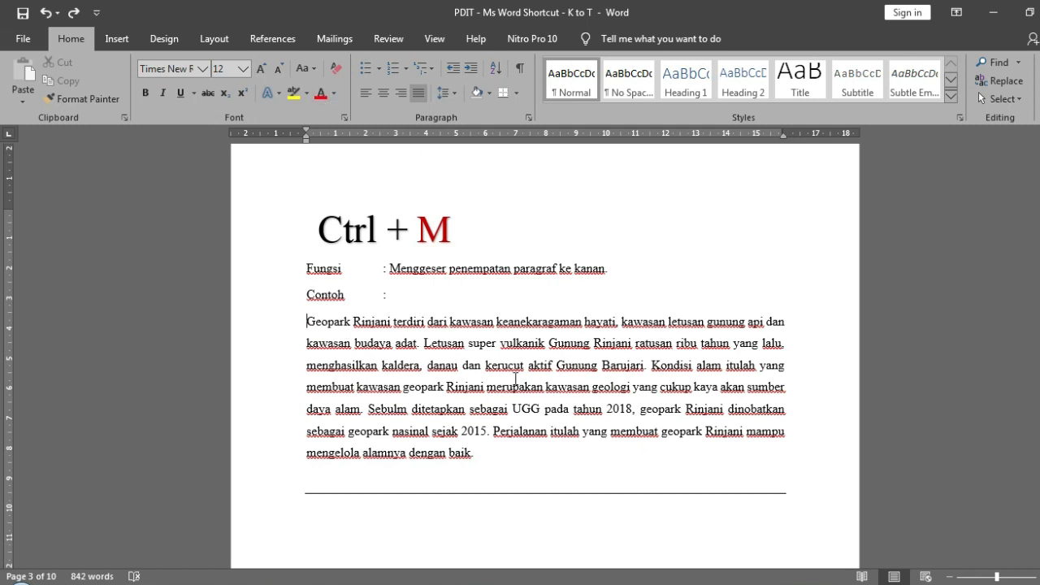
key(ctrl+m)
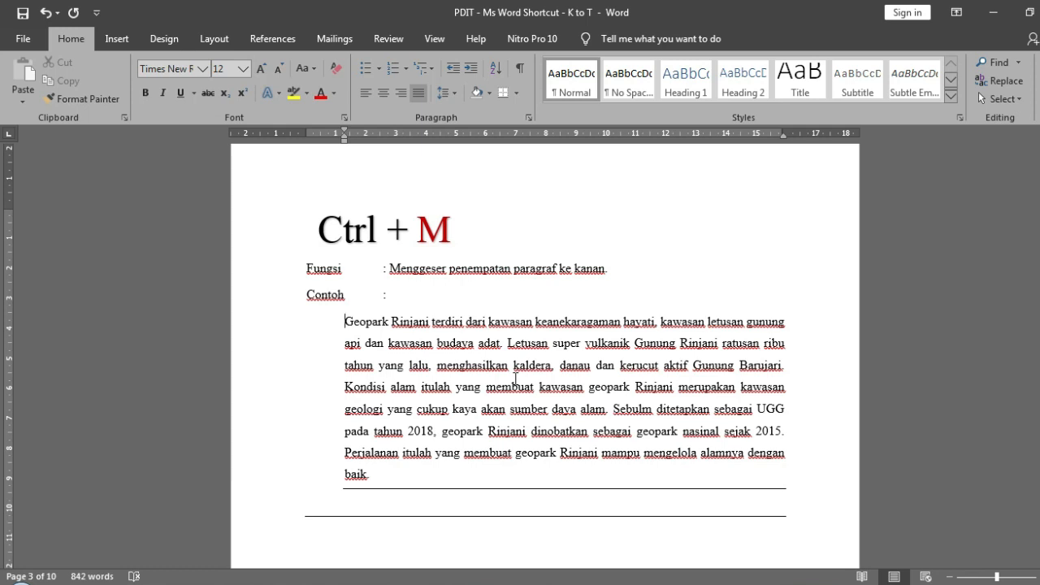
key(ctrl+shift+m)
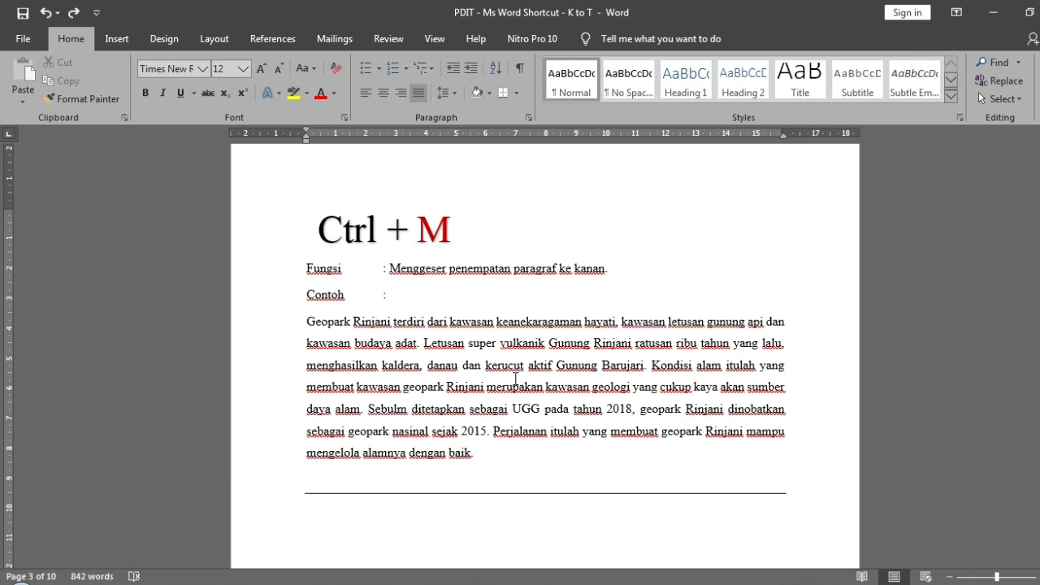
key(ctrl+m)
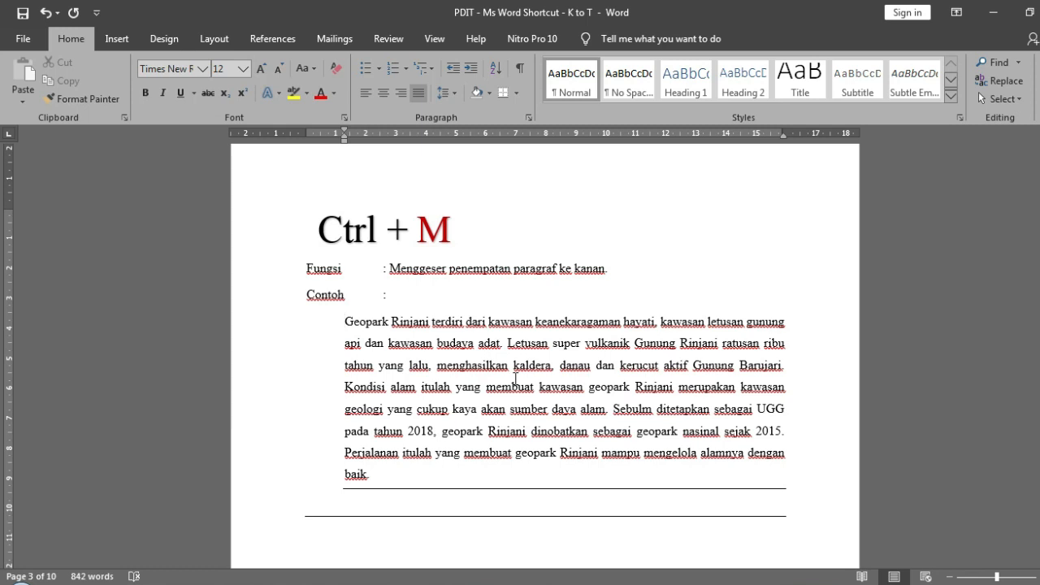
key(ctrl+shift+m)
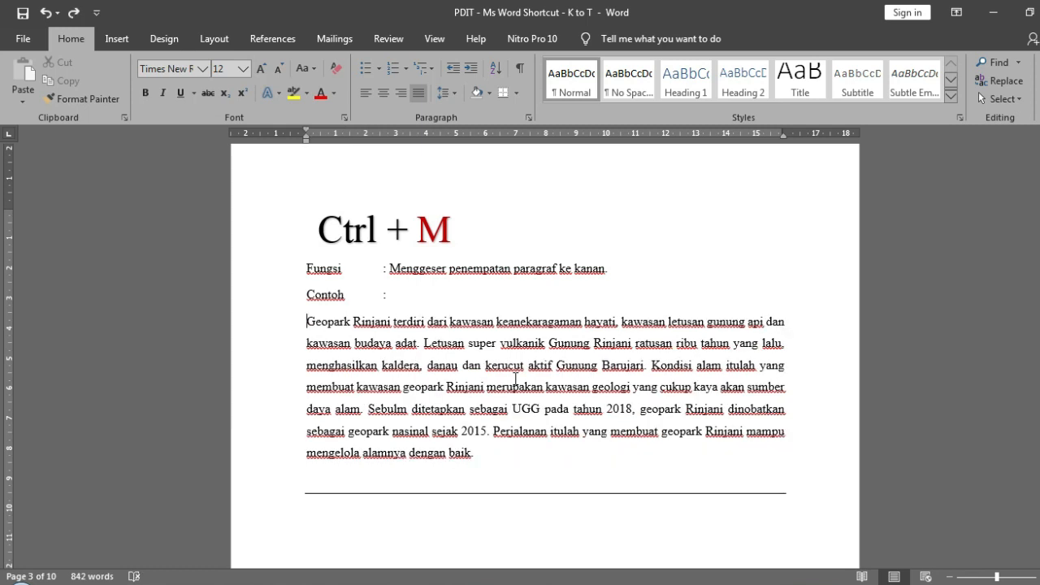
key(ctrl+m)
key(ctrl+shift+m)
click(391, 266)
drag(391, 266, 603, 277)
click(591, 457)
scroll(591, 456, down, 12)
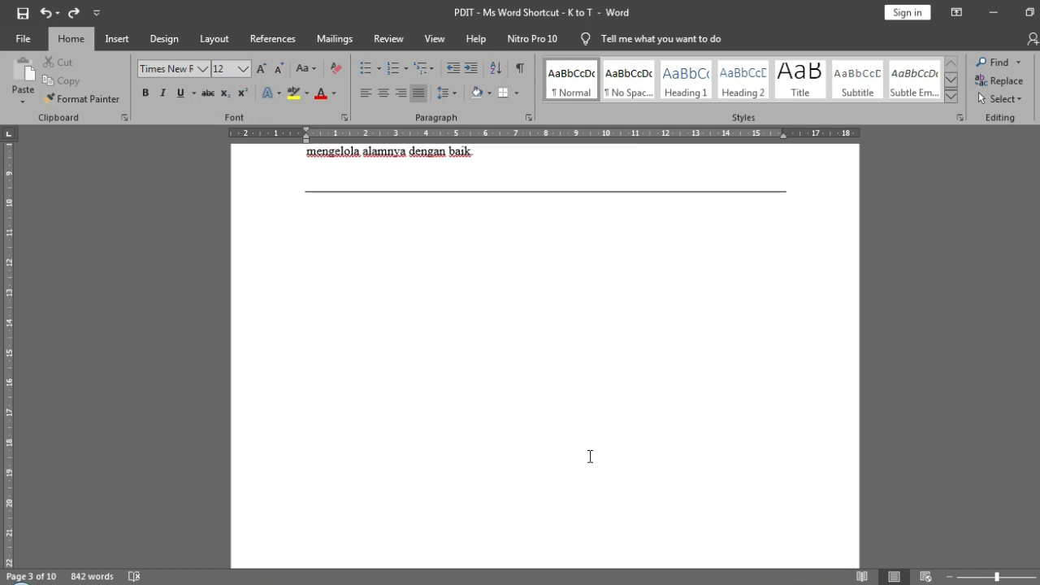
- Create a new blank document while on the Ctrl + N page of the practice document
scroll(590, 456, down, 4)
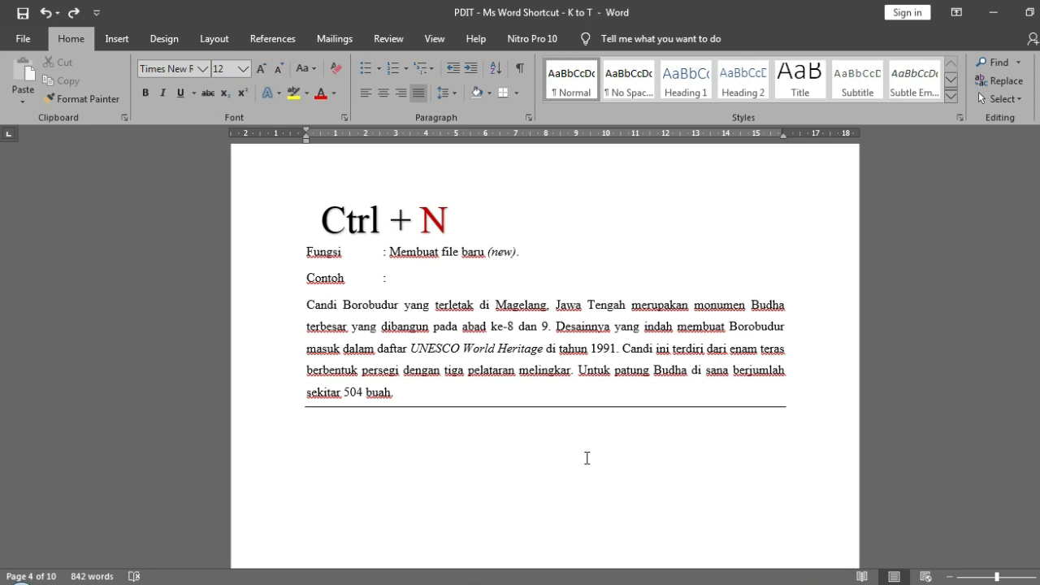
click(499, 325)
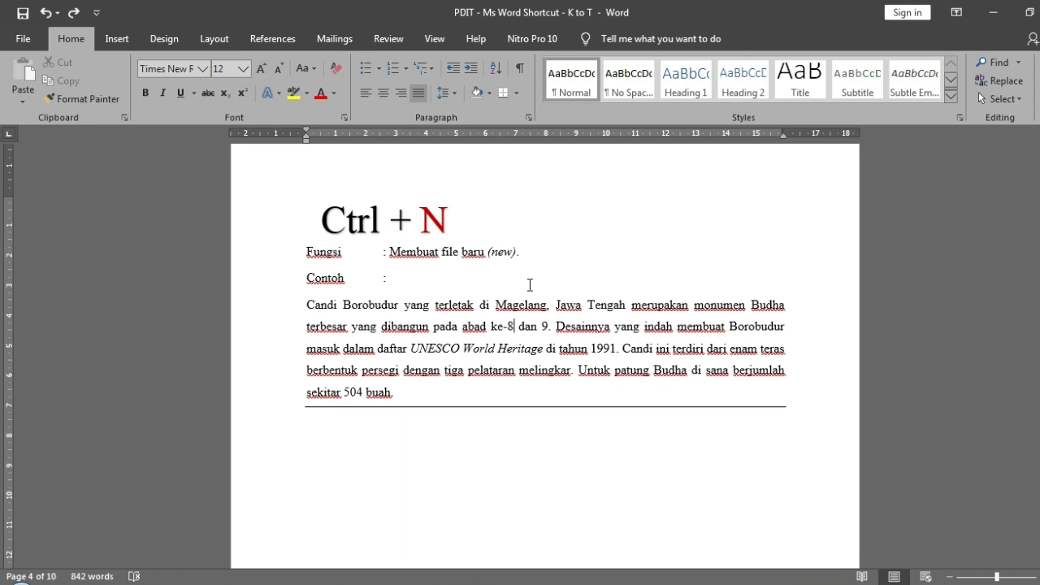
key(ctrl+n)
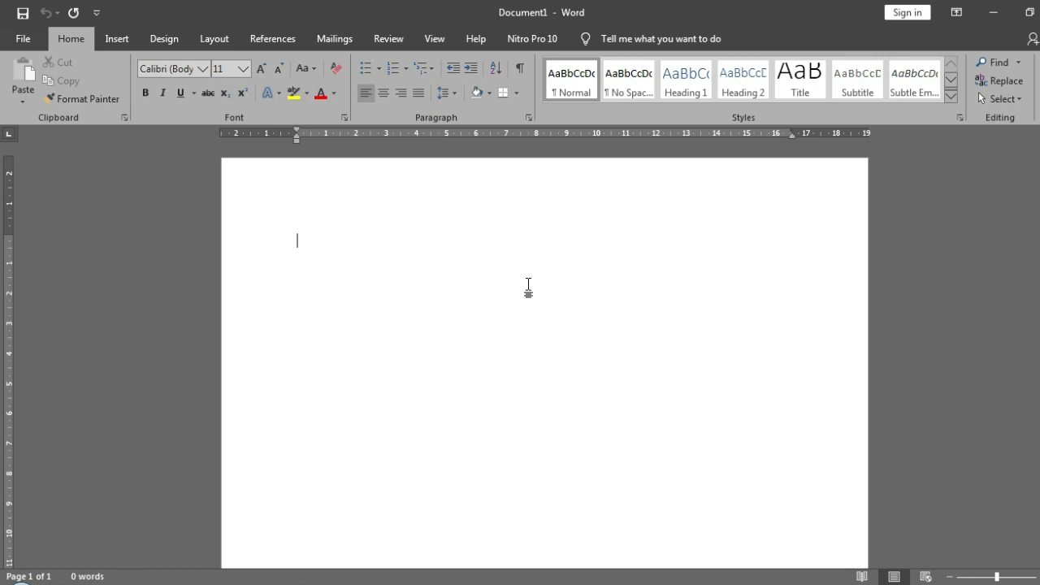
- Shrink the blank document's window, position it over the practice document, and close it to return to the Ctrl + N page
click(1030, 12)
drag(557, 186, 771, 119)
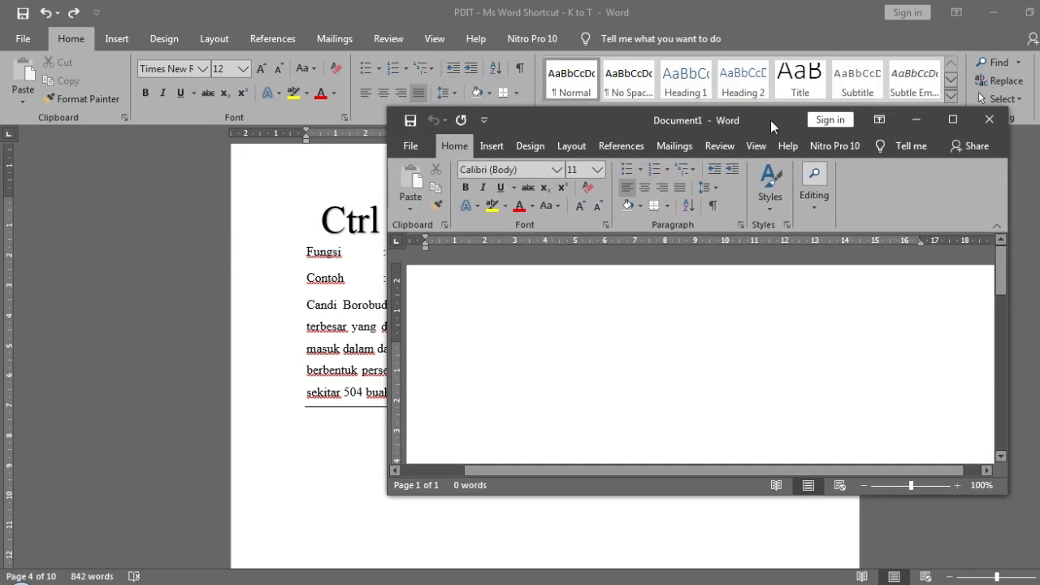
mouse_move(771, 121)
mouse_down()
mouse_move(785, 111)
mouse_move(881, 138)
mouse_move(759, 126)
mouse_up()
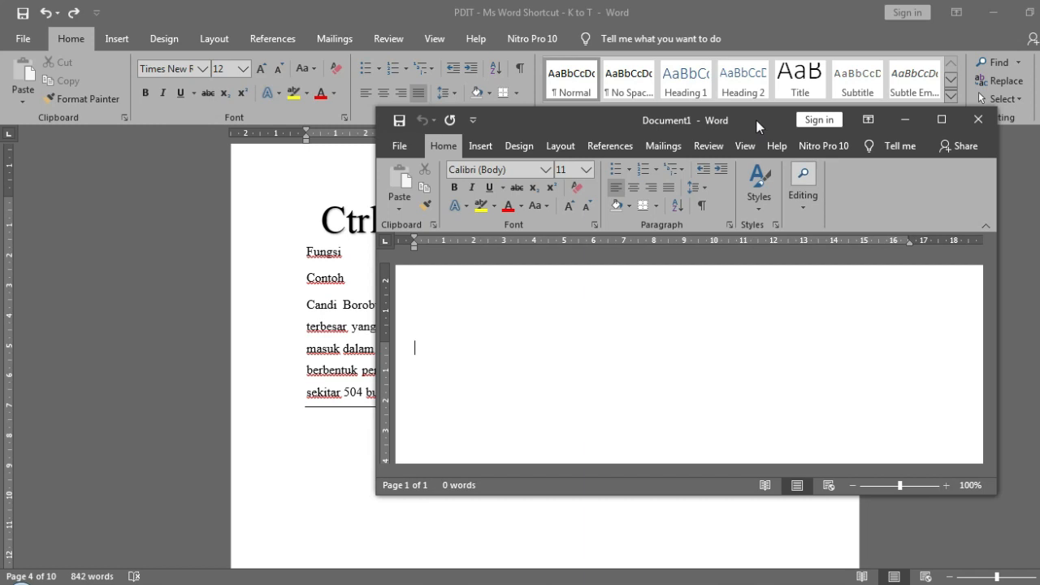
drag(759, 121, 766, 67)
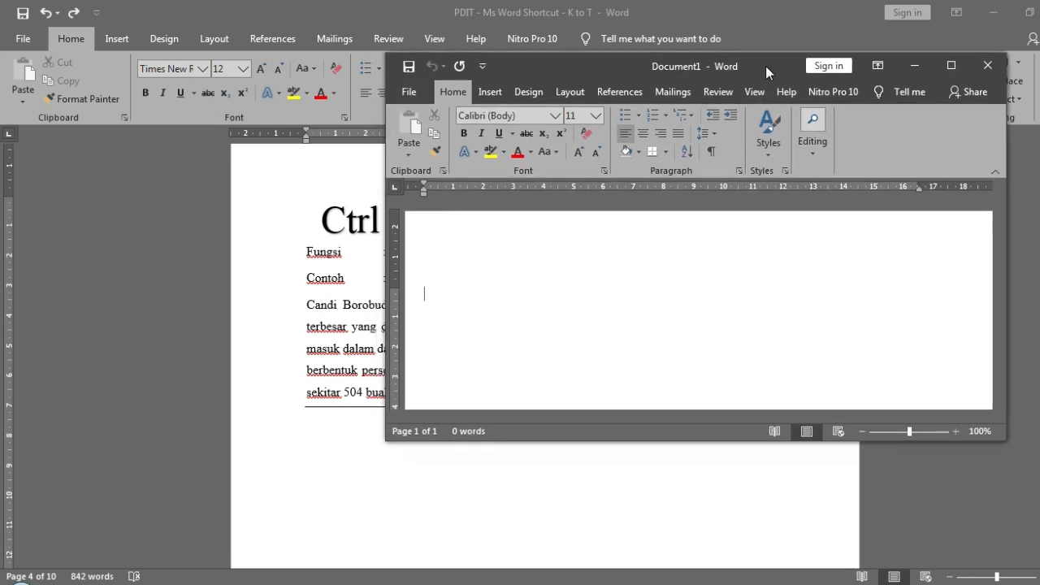
click(988, 65)
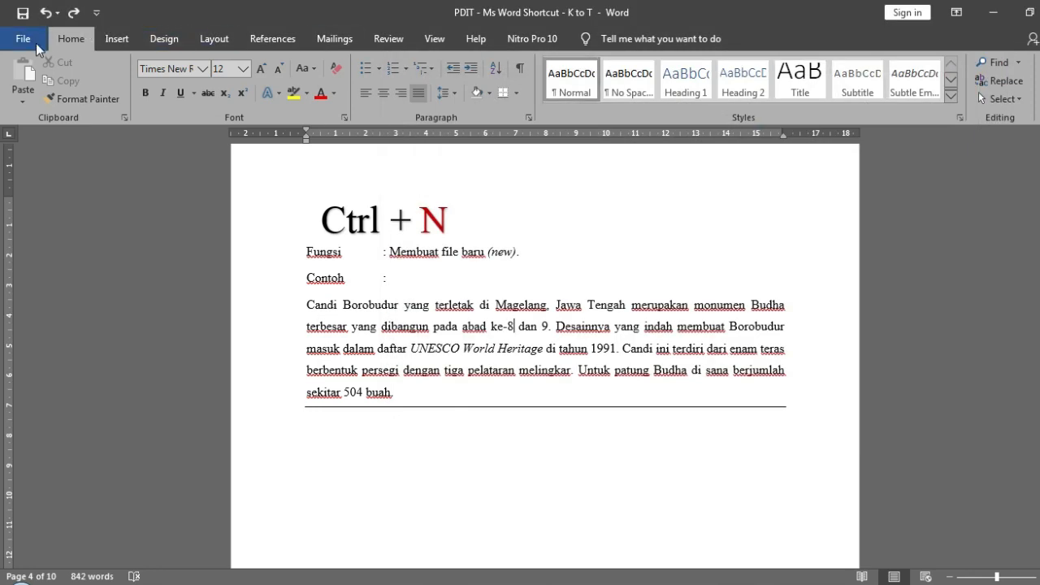
click(630, 219)
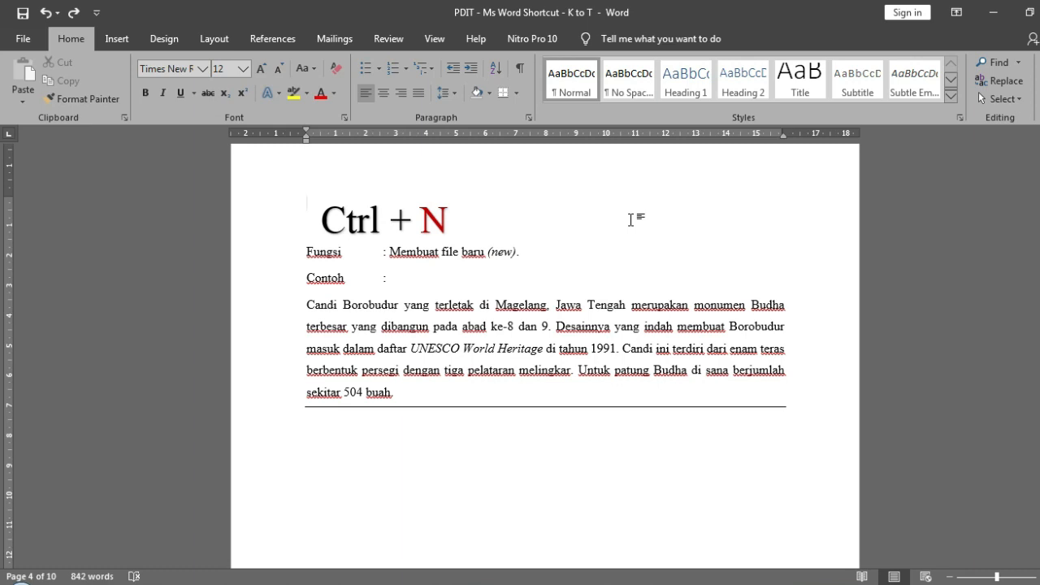
- Bring up the file-opening page from the Ctrl + O page and look through the recent documents
scroll(630, 220, down, 5)
scroll(630, 220, down, 10)
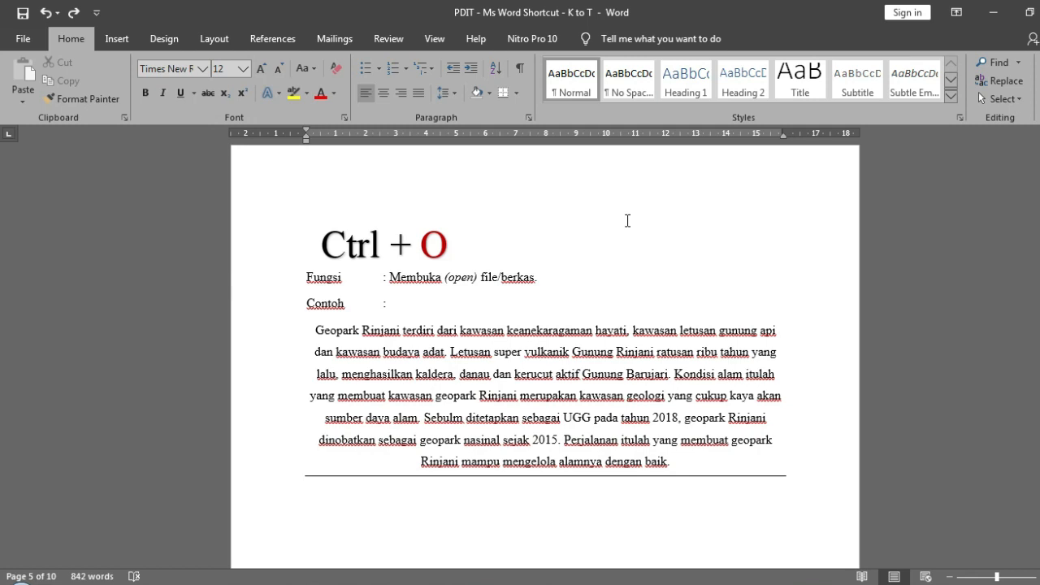
key(ctrl+o)
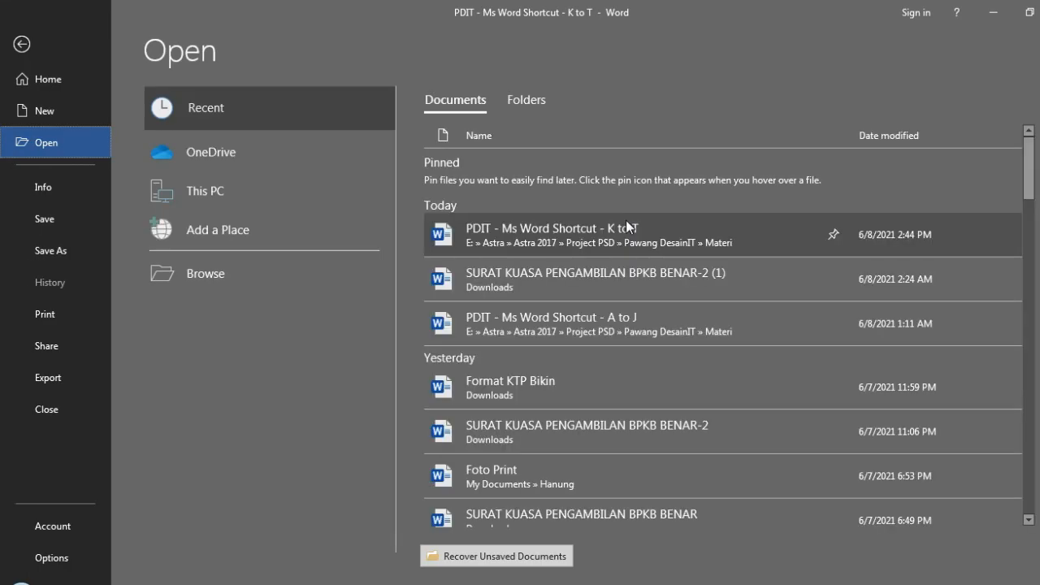
scroll(612, 291, down, 5)
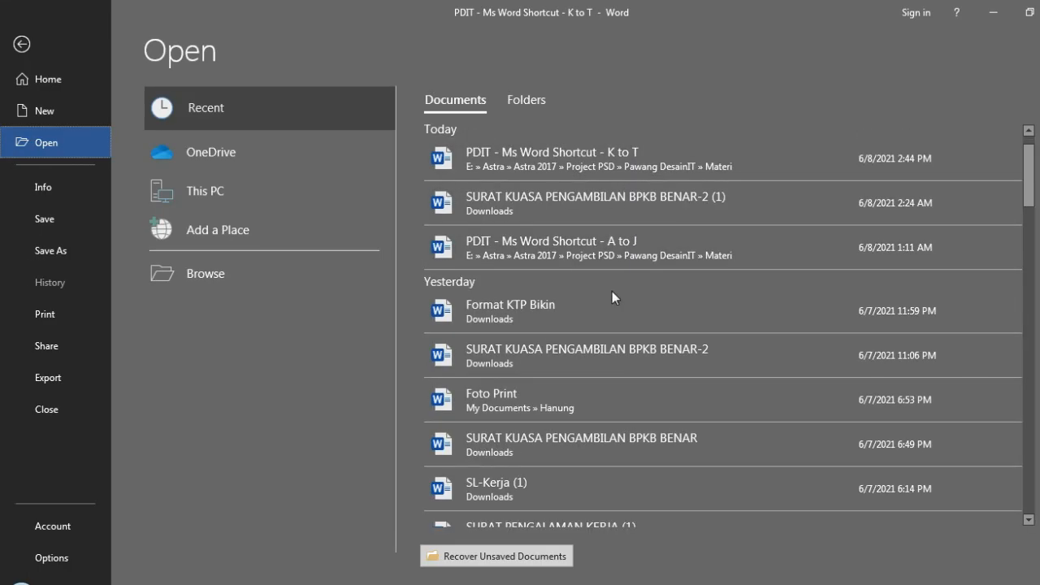
scroll(612, 291, up, 6)
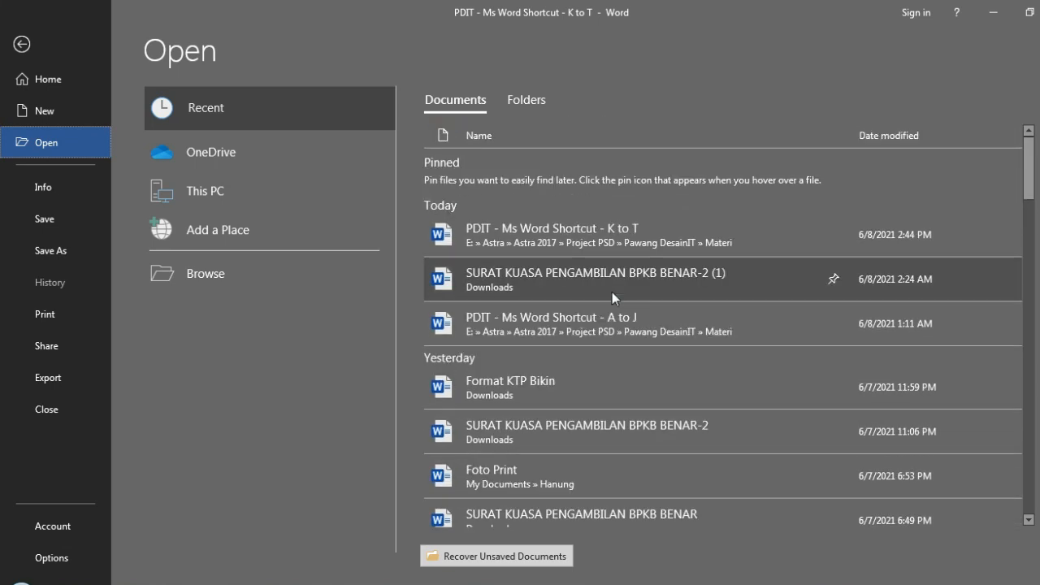
scroll(808, 355, down, 15)
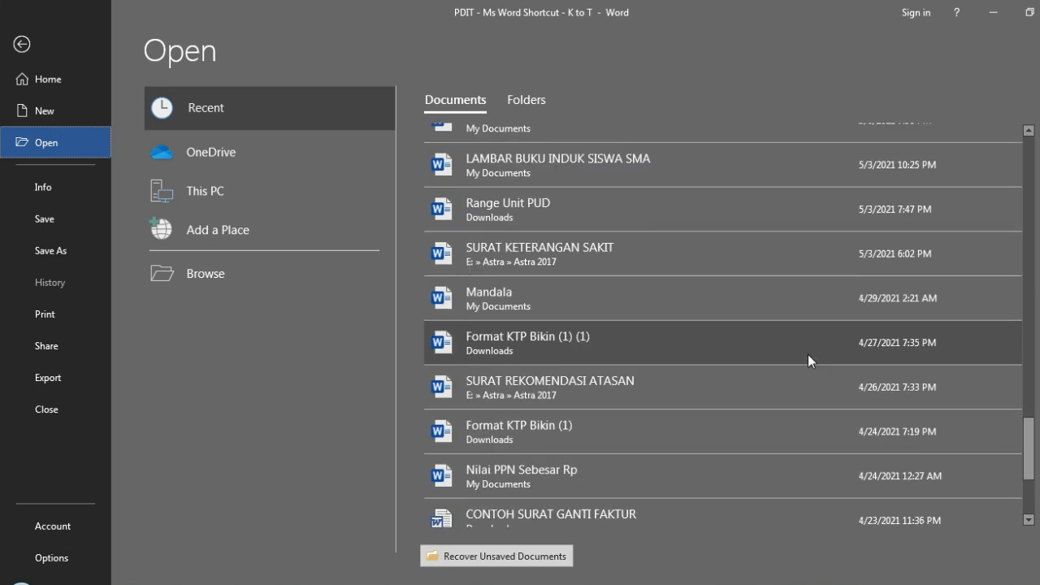
scroll(808, 354, up, 8)
scroll(808, 355, up, 10)
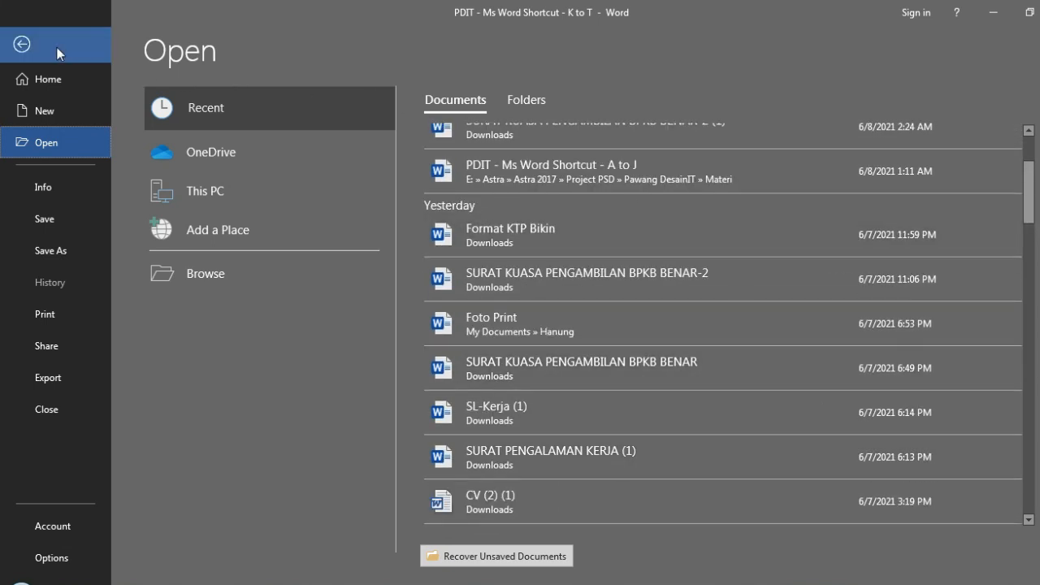
- Browse the Documents library and Local Disk (C:) for files to open, and close the file browser without opening anything
click(274, 286)
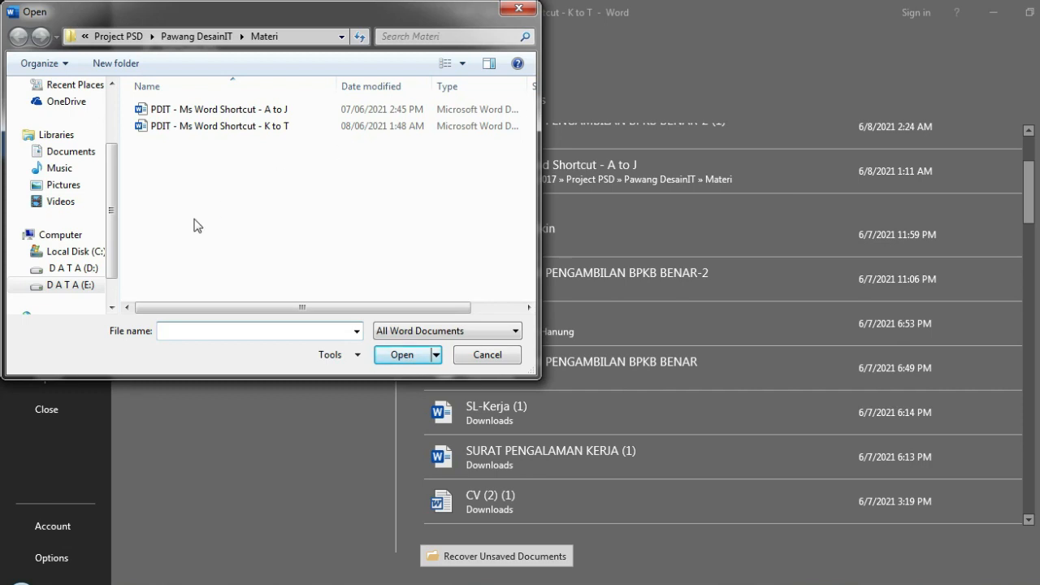
click(90, 156)
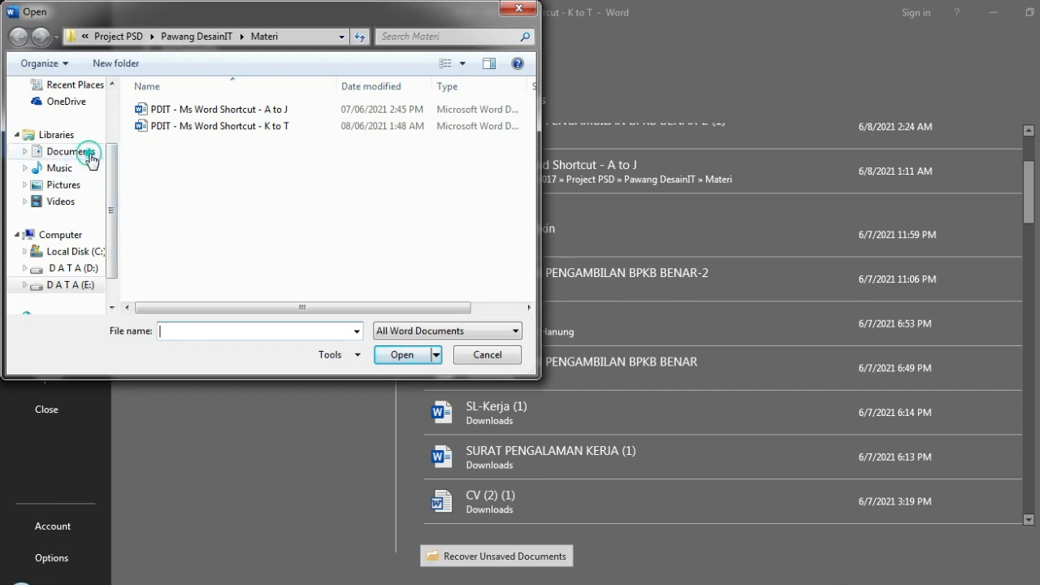
click(82, 252)
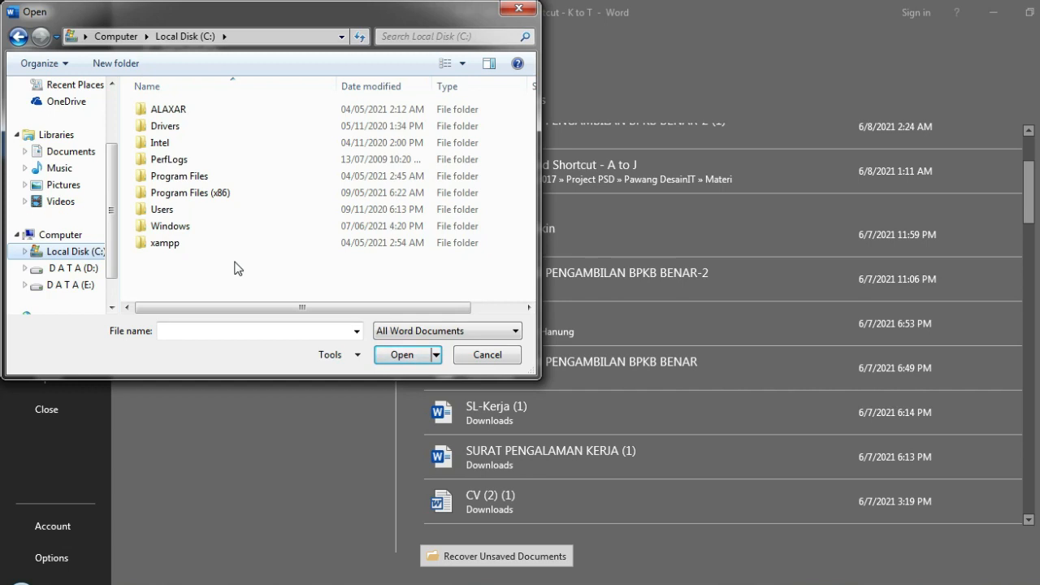
click(510, 9)
- Open the document PDIT - Ms Word Shortcut - A to J from the Materi folder
click(312, 274)
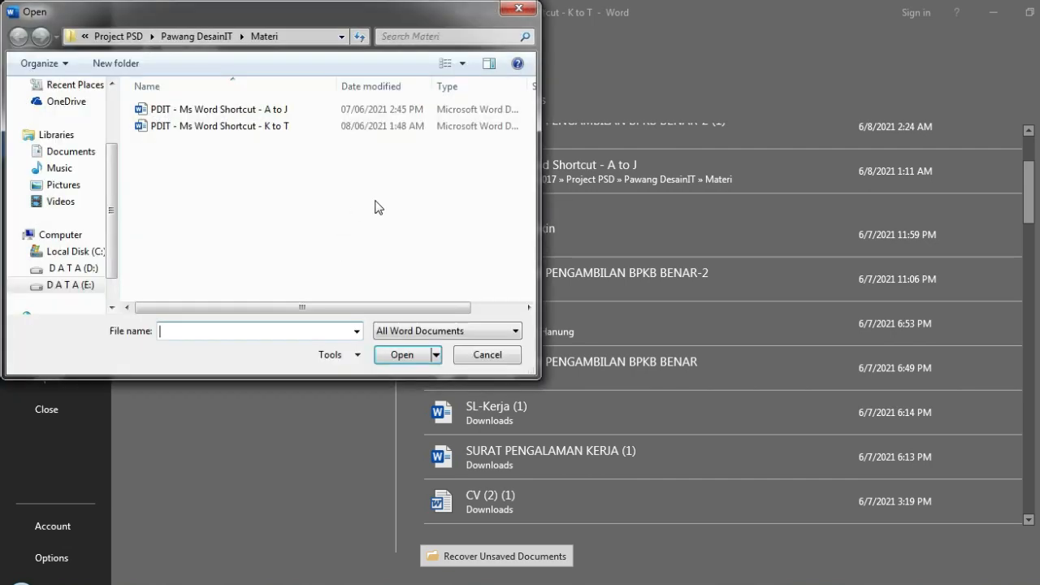
click(273, 113)
click(405, 355)
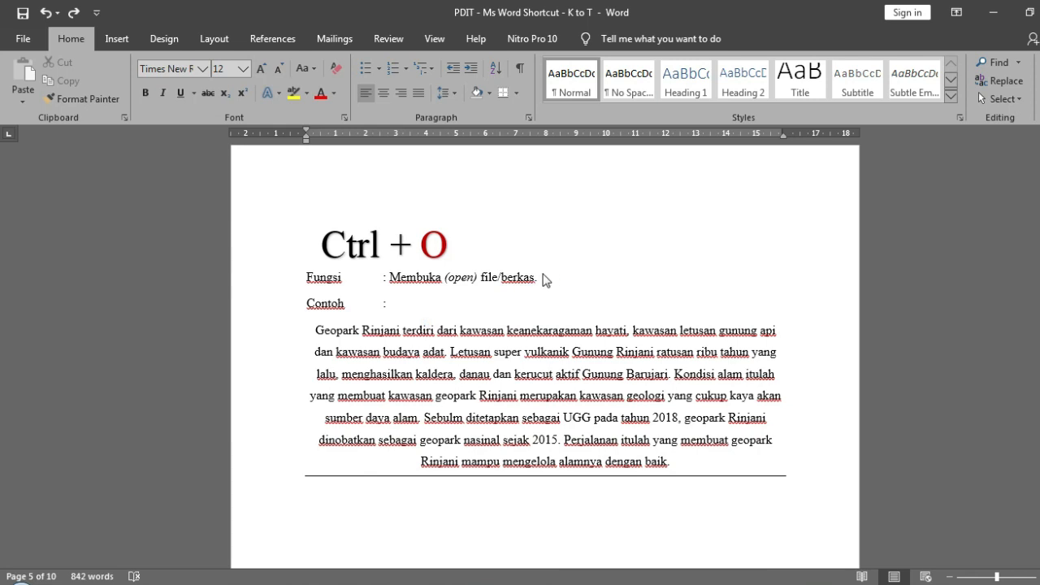
scroll(439, 227, down, 15)
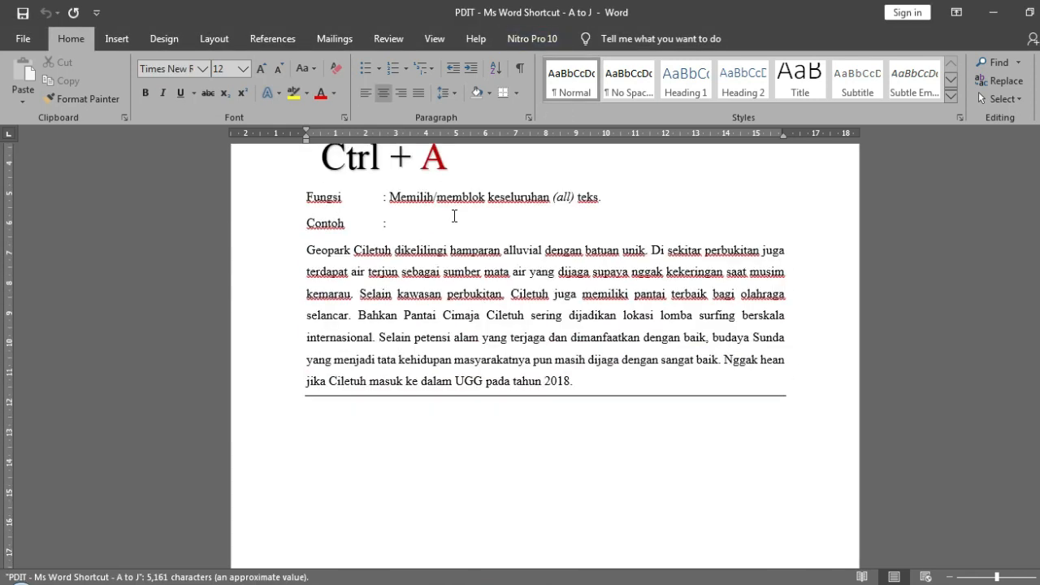
scroll(452, 221, down, 5)
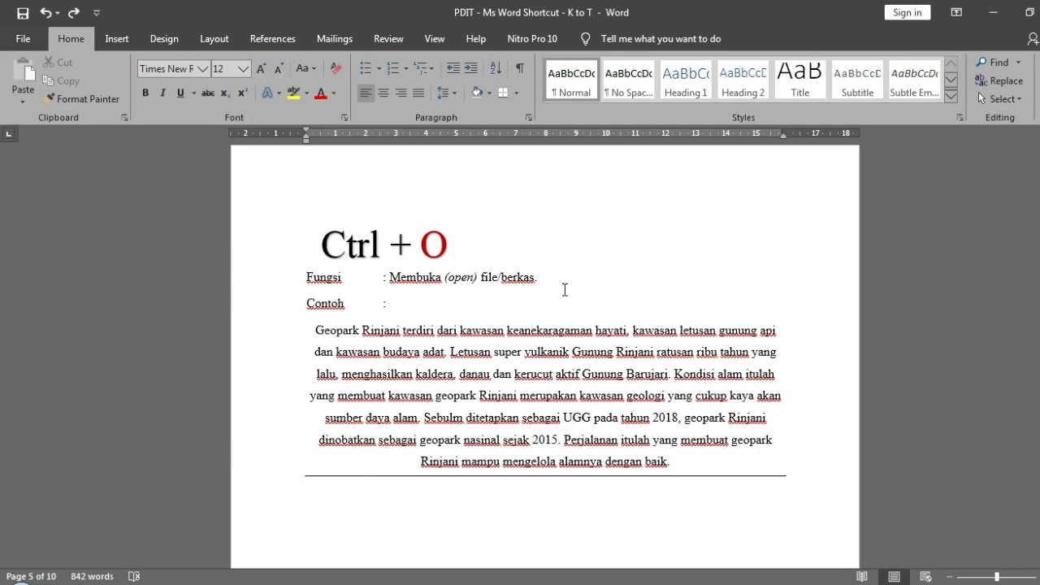
- From the practice document's Ctrl + P page, view the print settings and preview, and return to the document
scroll(565, 289, down, 1)
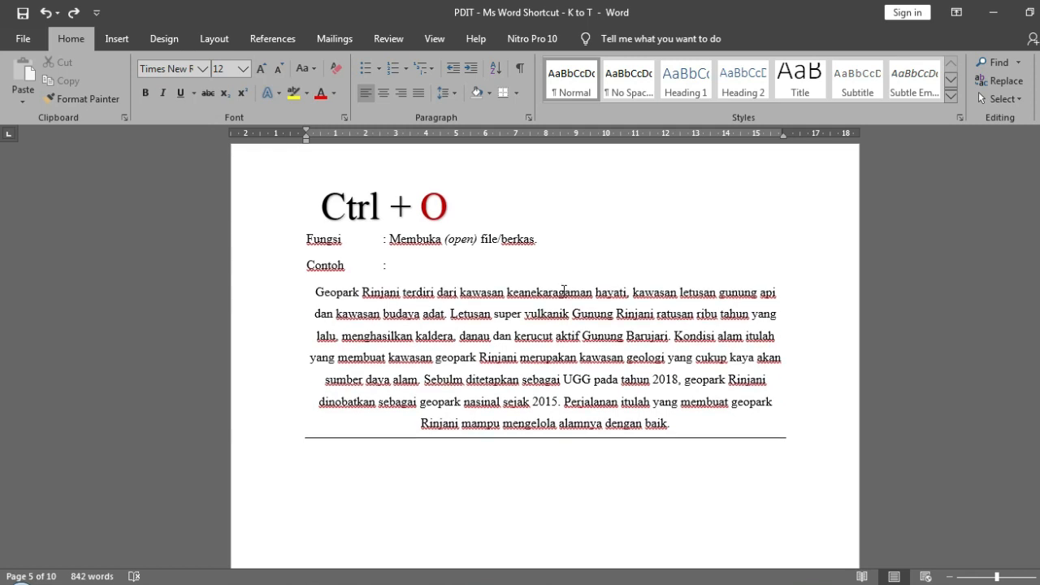
scroll(565, 290, down, 12)
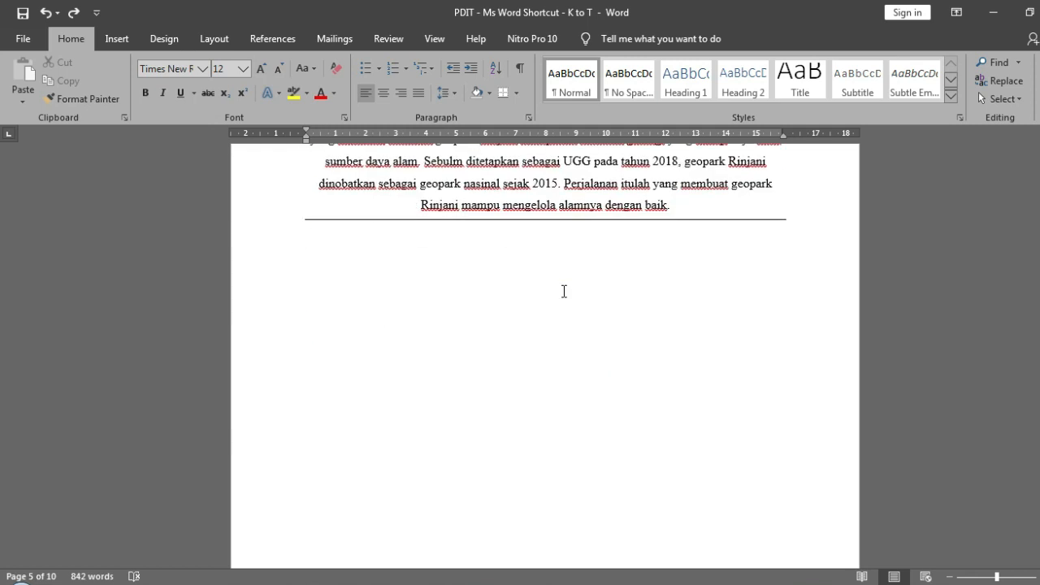
scroll(563, 291, down, 6)
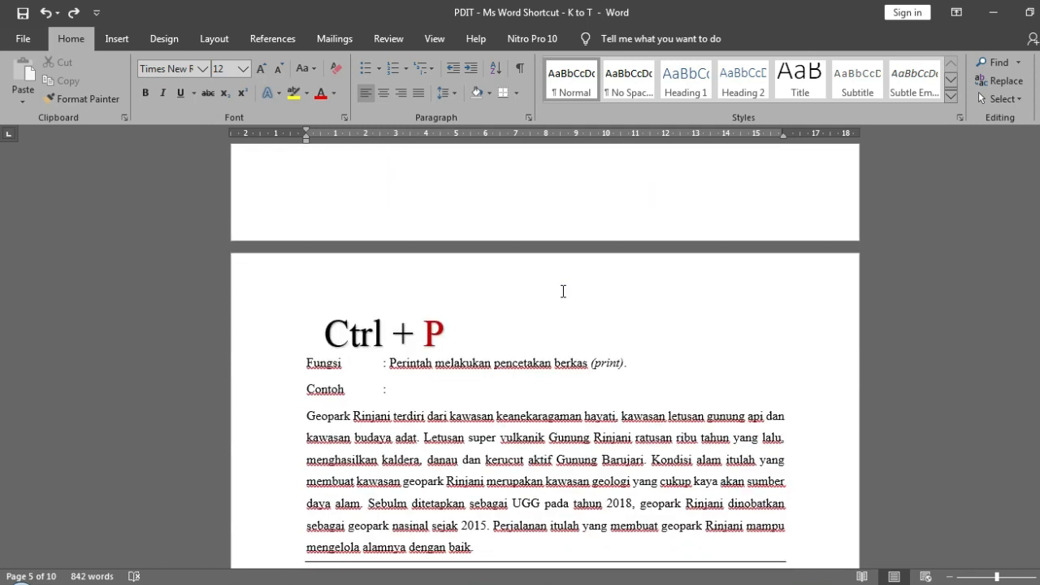
scroll(563, 291, down, 1)
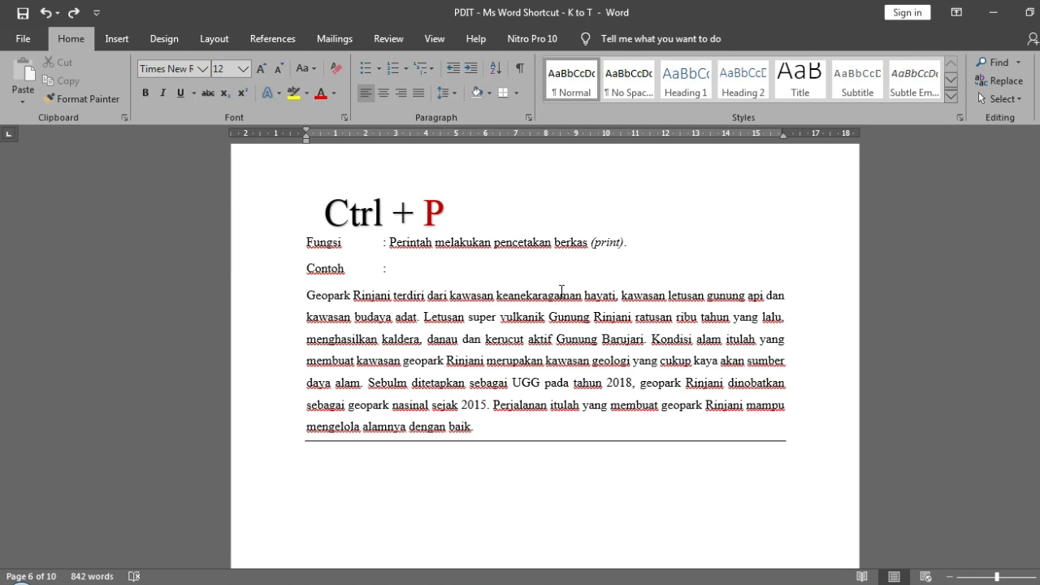
click(21, 38)
click(78, 323)
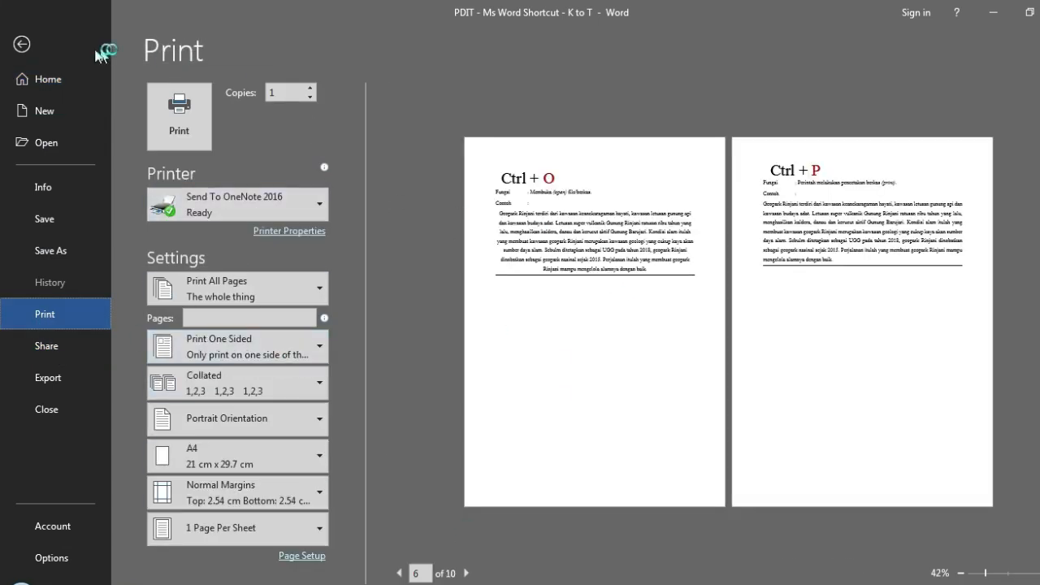
click(73, 52)
- Place the cursor on the Contoh line of the Ctrl + P page and bring up the print settings again
scroll(580, 334, up, 10)
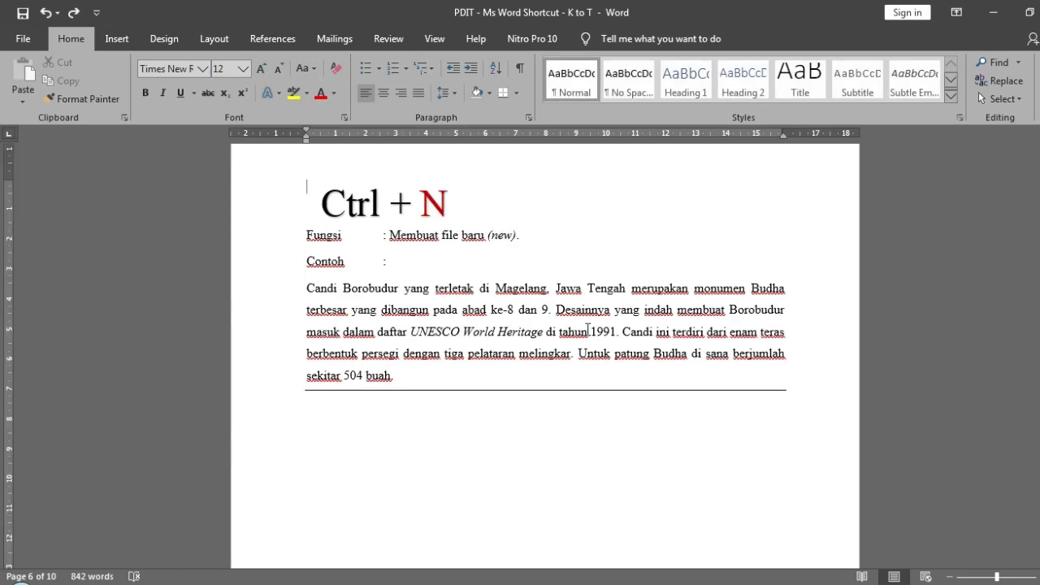
scroll(579, 334, down, 15)
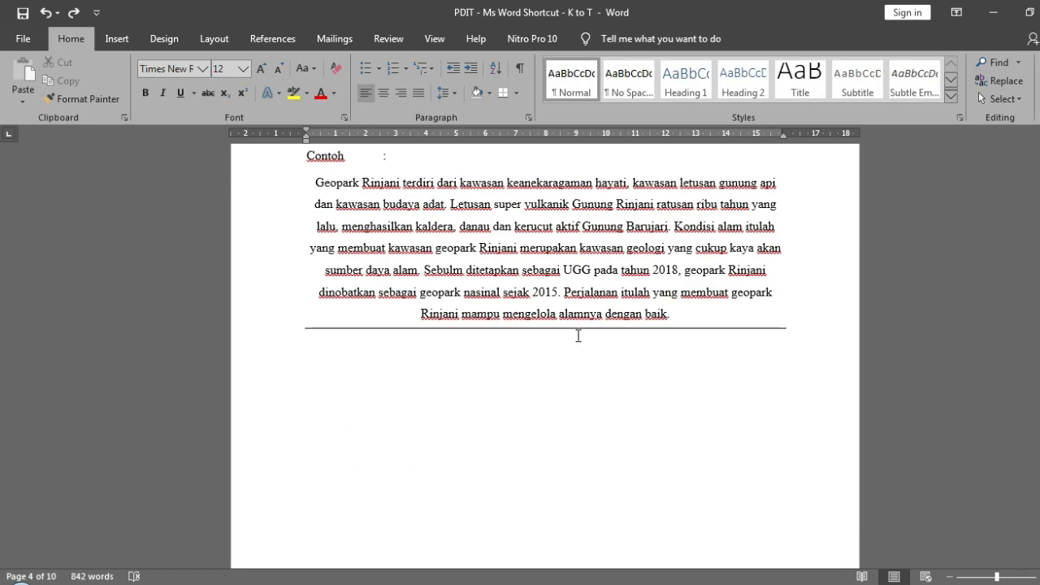
scroll(579, 335, down, 8)
click(576, 335)
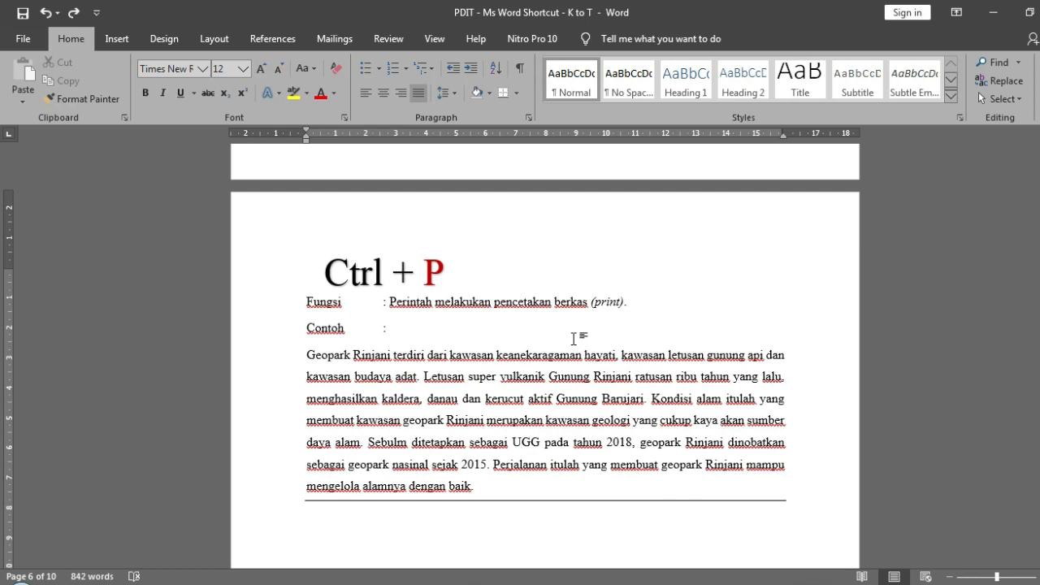
key(ctrl+p)
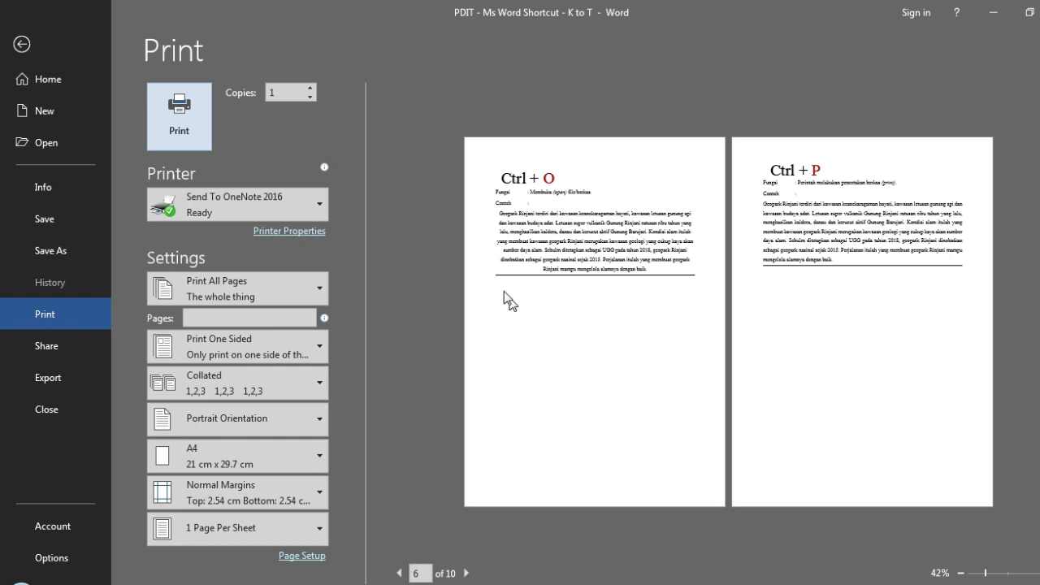
- Examine the copies, printer and page range options, and return to the document without printing
double_click(291, 97)
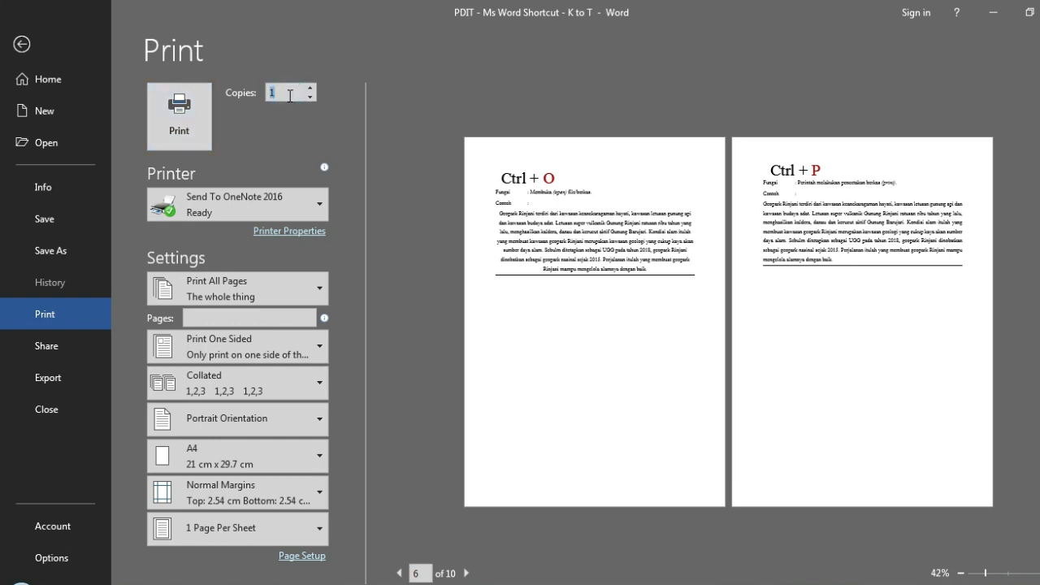
click(285, 209)
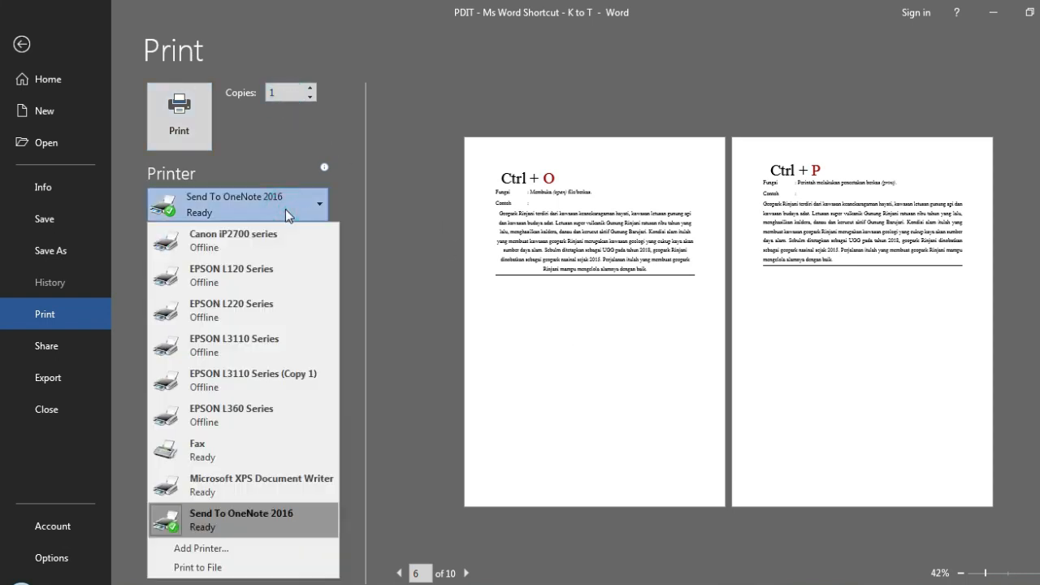
click(285, 209)
click(286, 209)
click(287, 159)
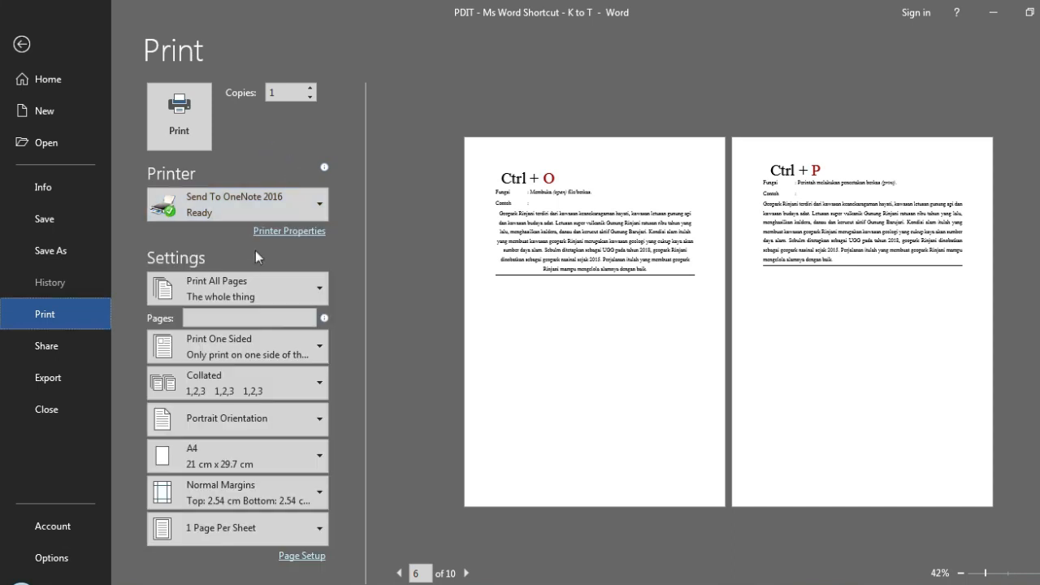
click(259, 279)
click(259, 279)
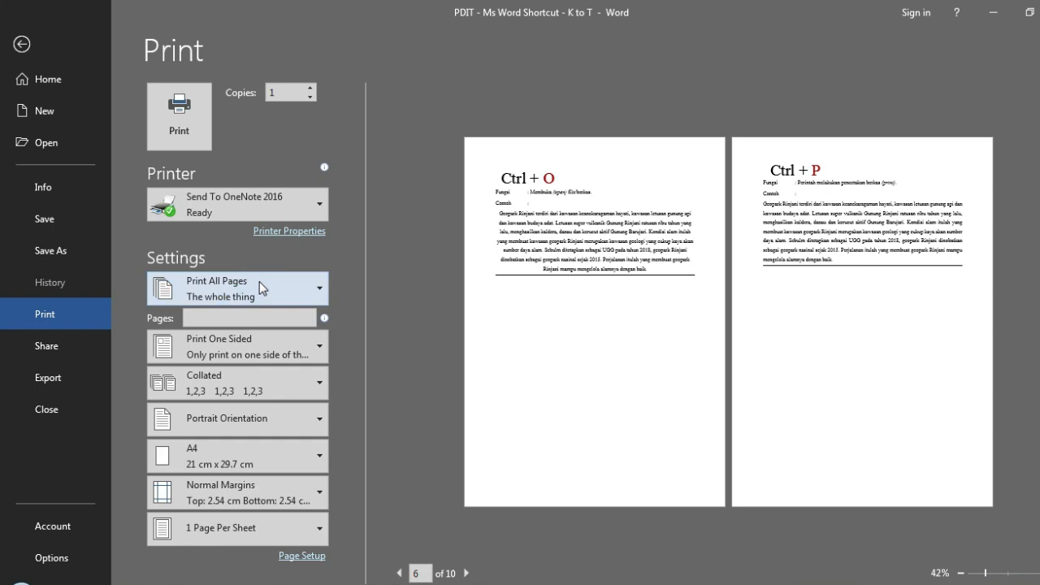
click(57, 47)
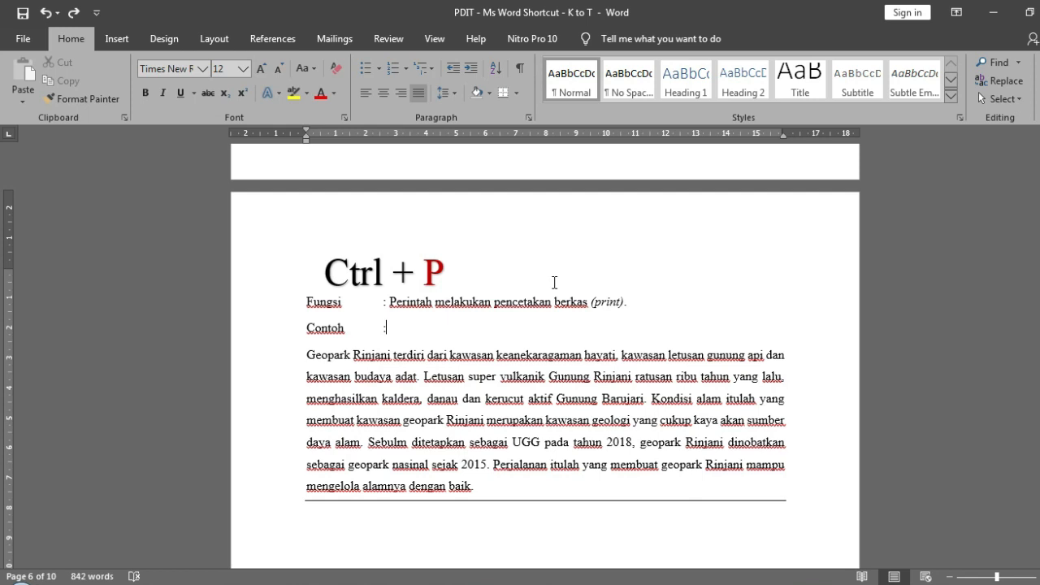
- Bring up the print settings and preview once more, return to the document without printing, and highlight the Ctrl + P title
key(ctrl+p)
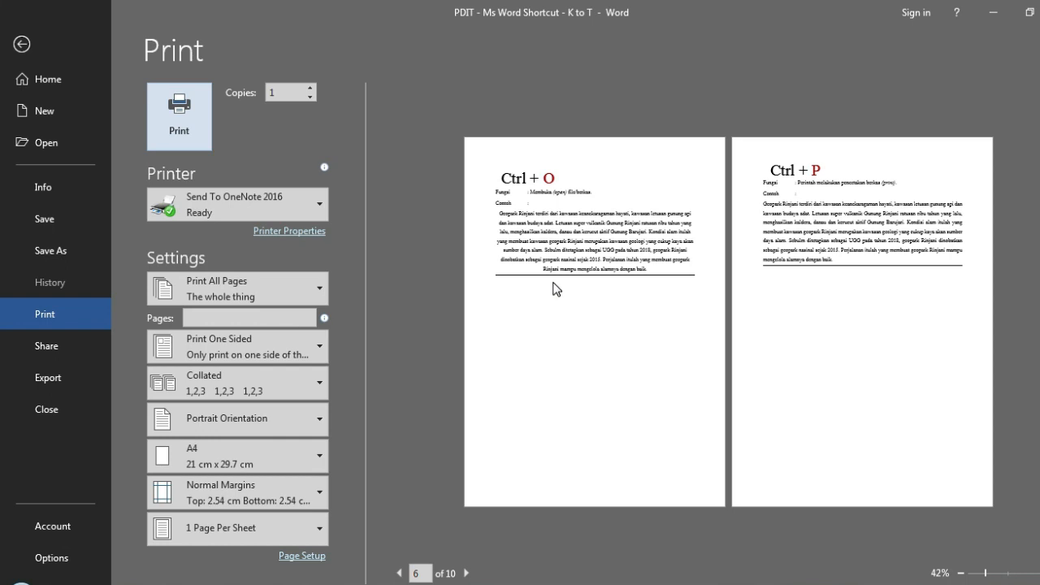
click(53, 47)
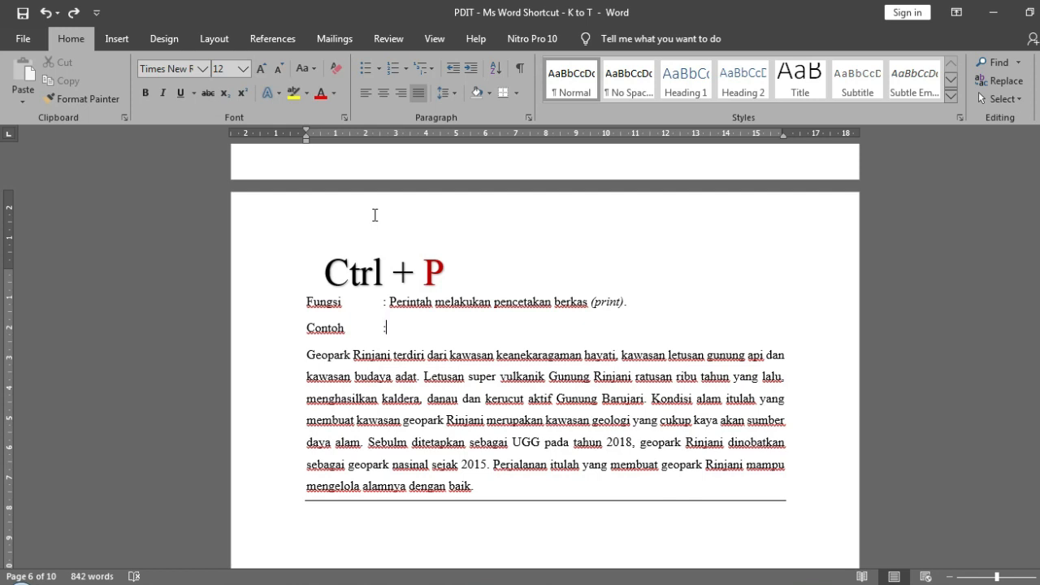
double_click(334, 267)
drag(382, 272, 447, 275)
click(509, 311)
- On the Ctrl + Q page, set the whole sample paragraph's line spacing to 2.5
scroll(498, 313, down, 15)
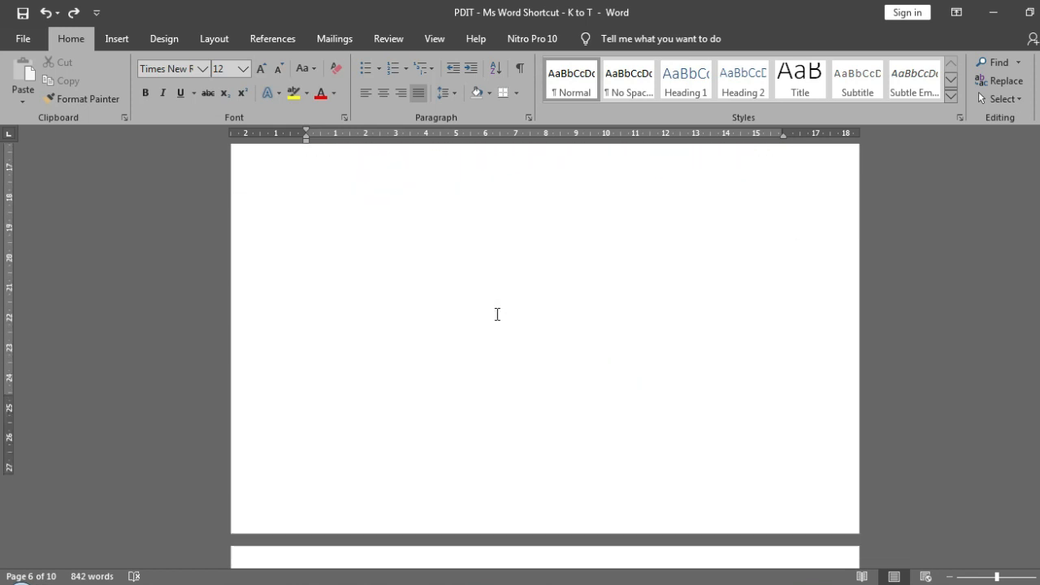
scroll(497, 314, down, 2)
click(496, 313)
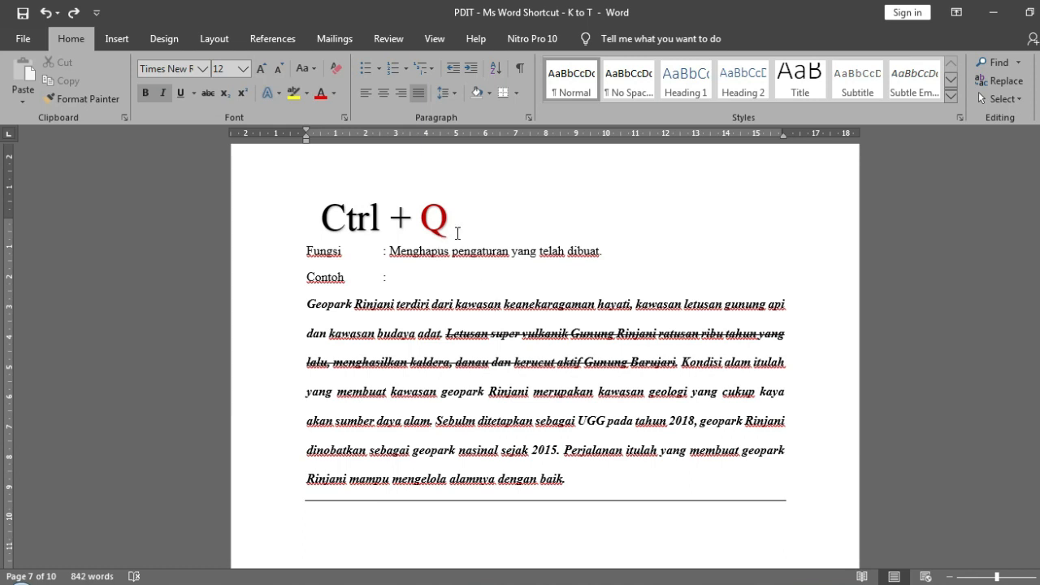
drag(307, 302, 574, 480)
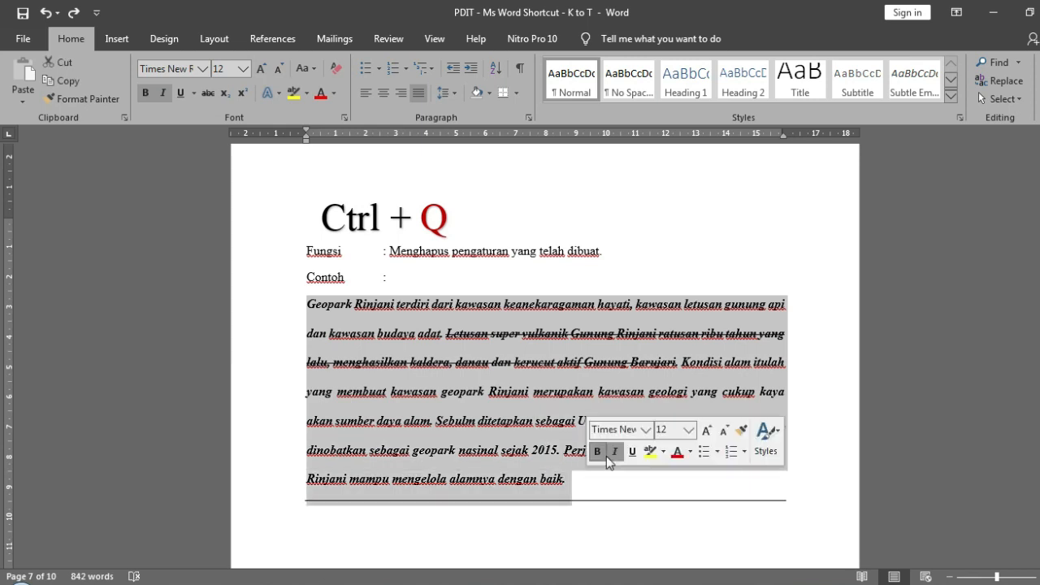
click(439, 94)
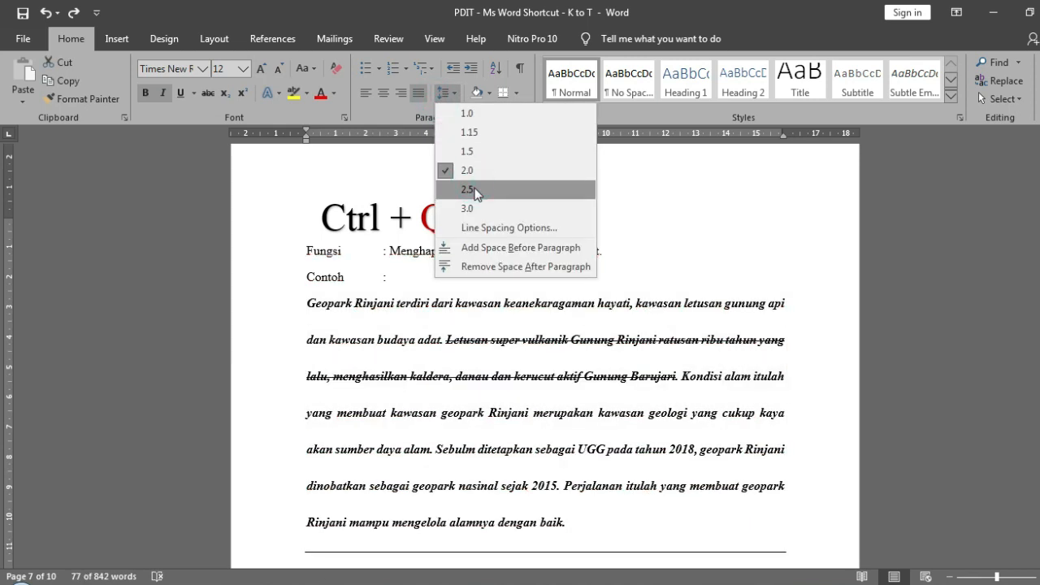
click(476, 193)
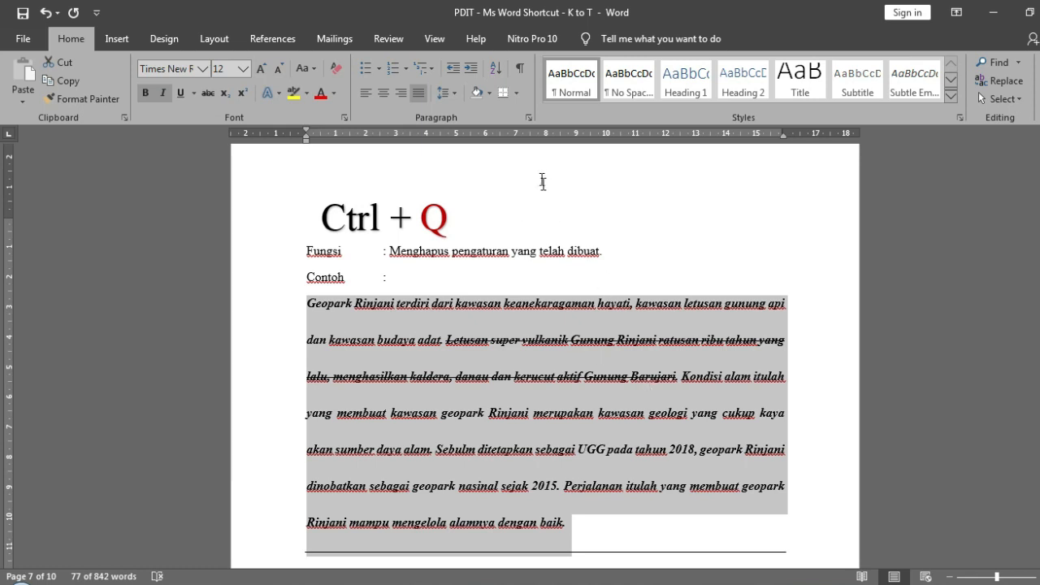
- Change the sample paragraph's line spacing to 1.5 lines in the Paragraph settings, and review those settings again without changes
click(528, 117)
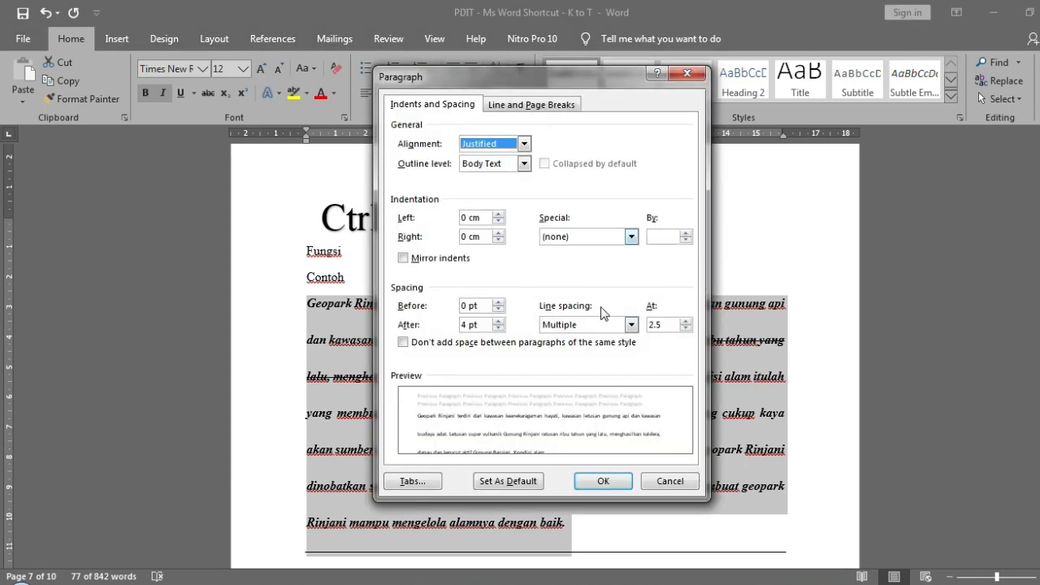
click(602, 326)
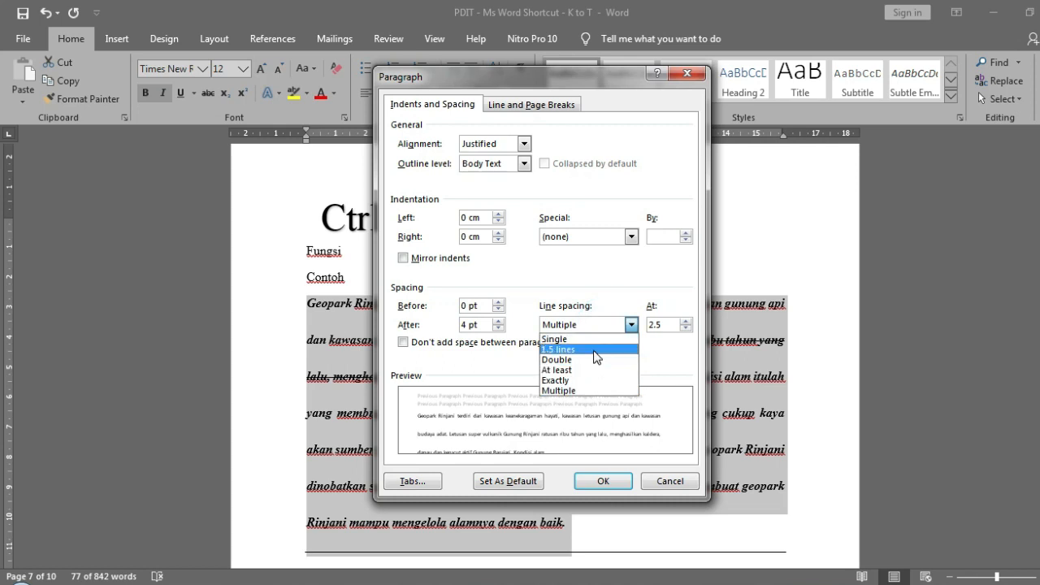
click(601, 352)
click(600, 481)
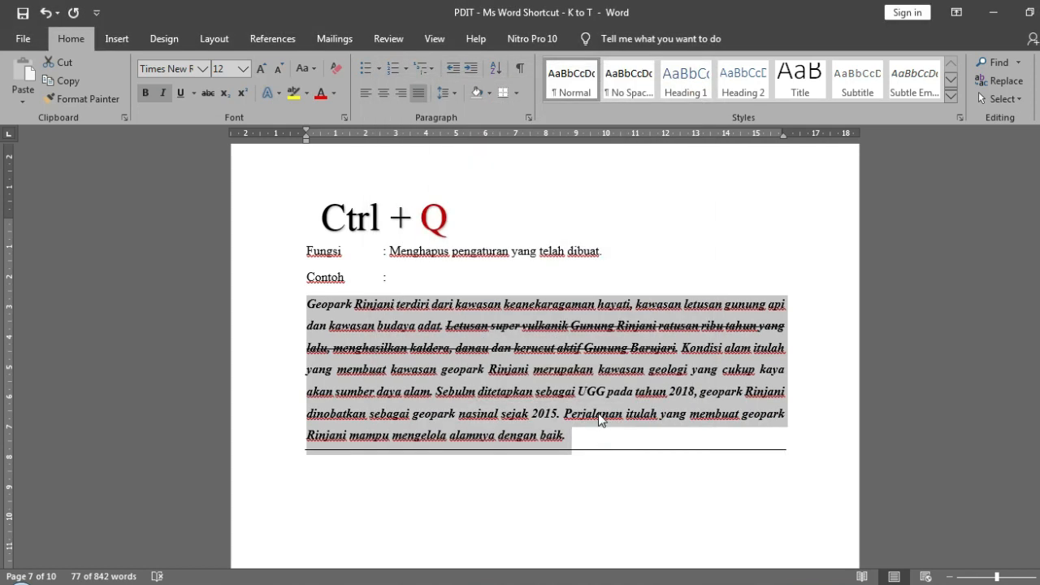
click(599, 420)
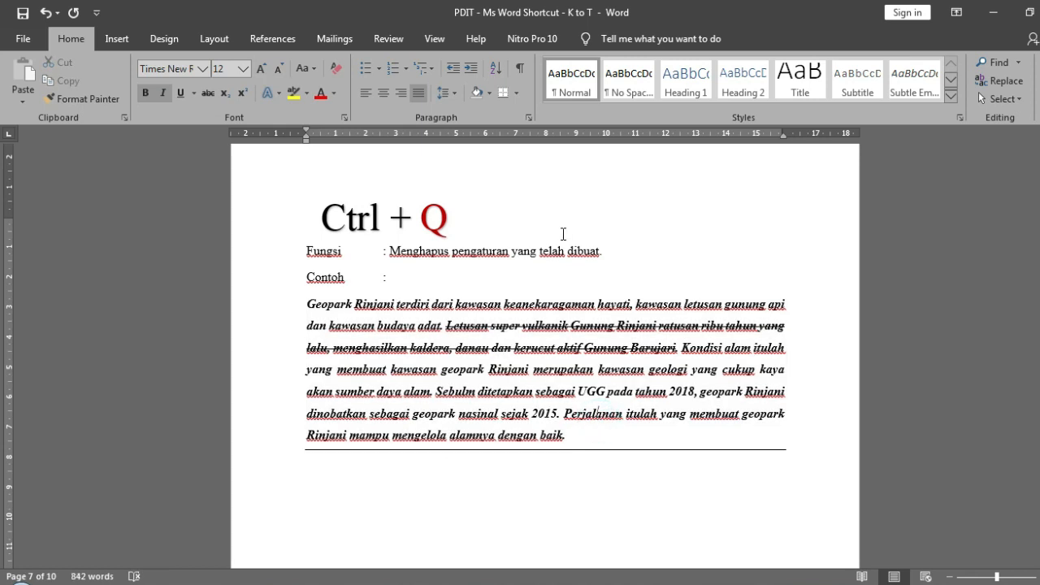
click(529, 118)
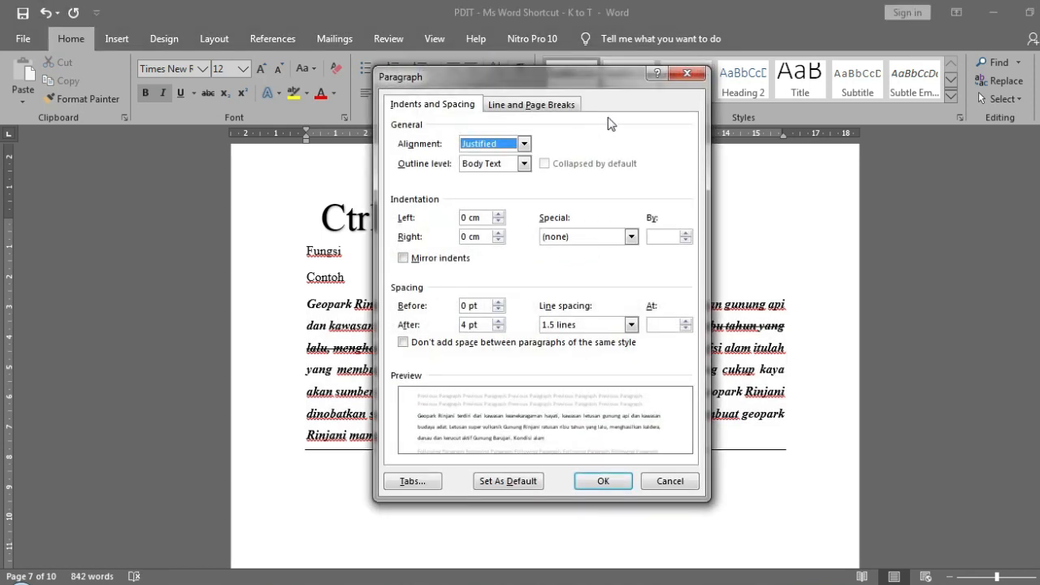
click(686, 74)
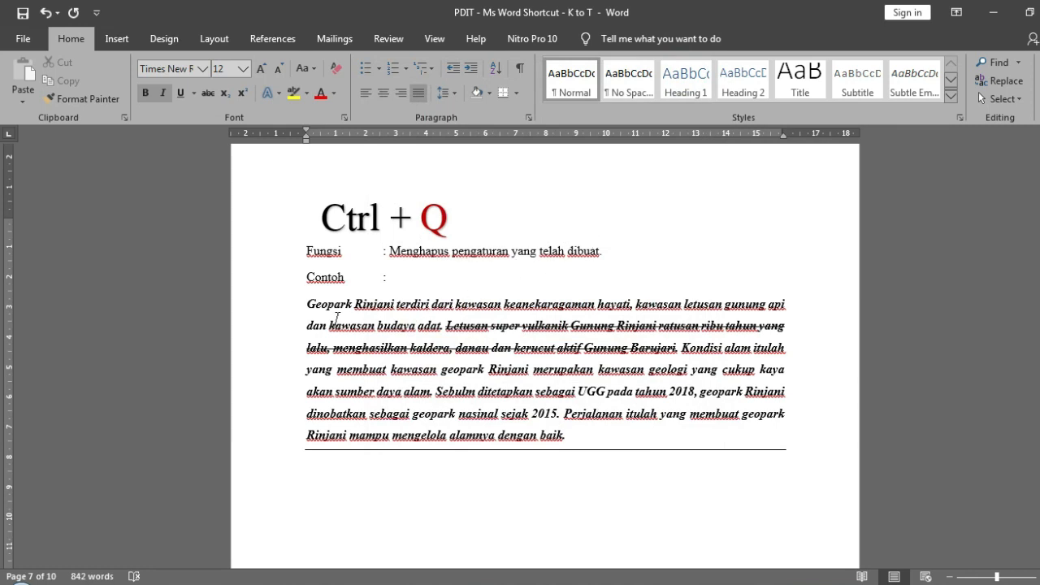
- Reset the Ctrl + Q sample paragraph's paragraph formatting, check its Paragraph settings, and undo the reset
click(308, 307)
key(ctrl+q)
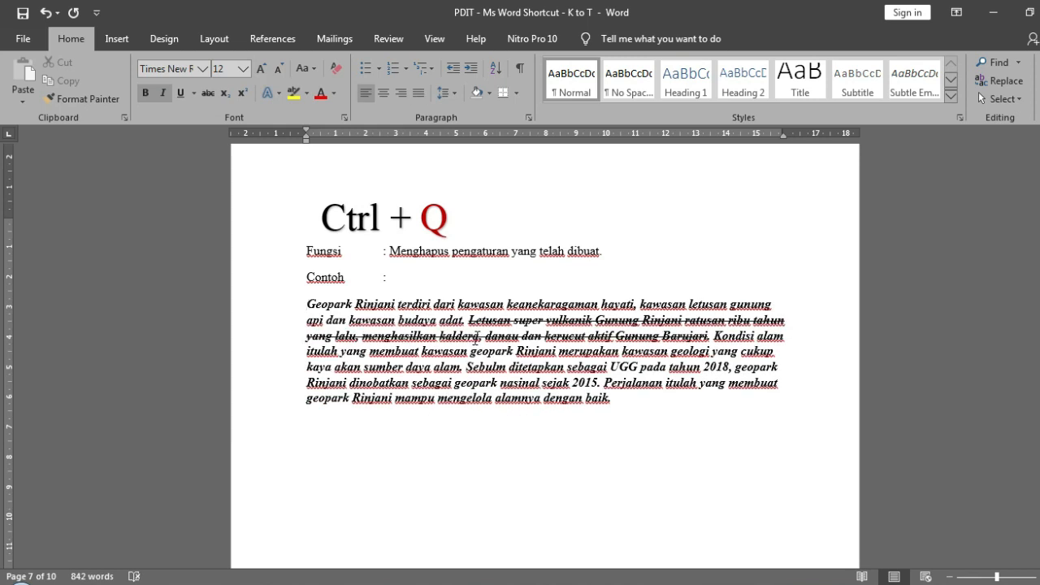
click(529, 117)
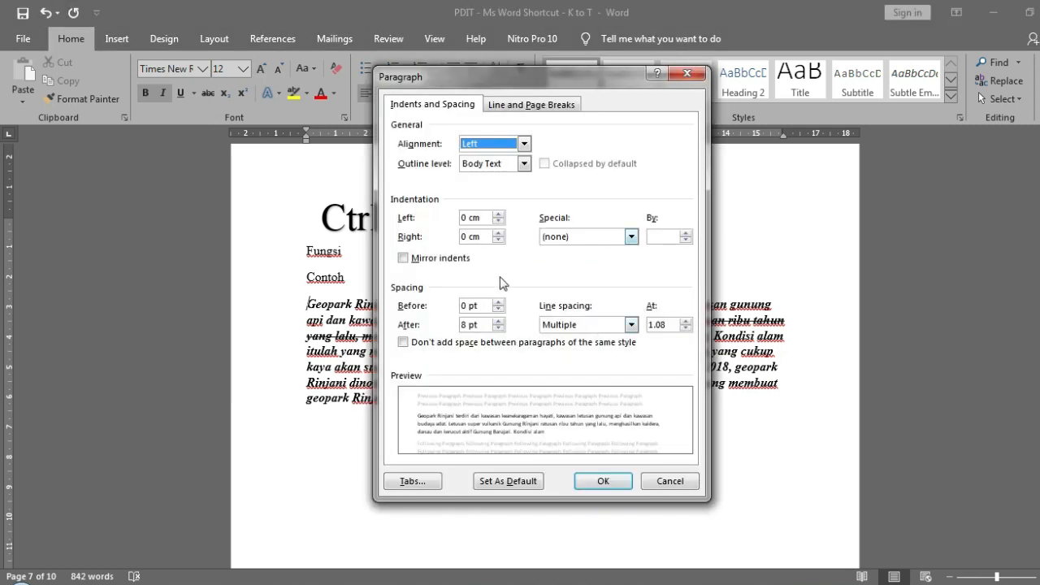
click(687, 74)
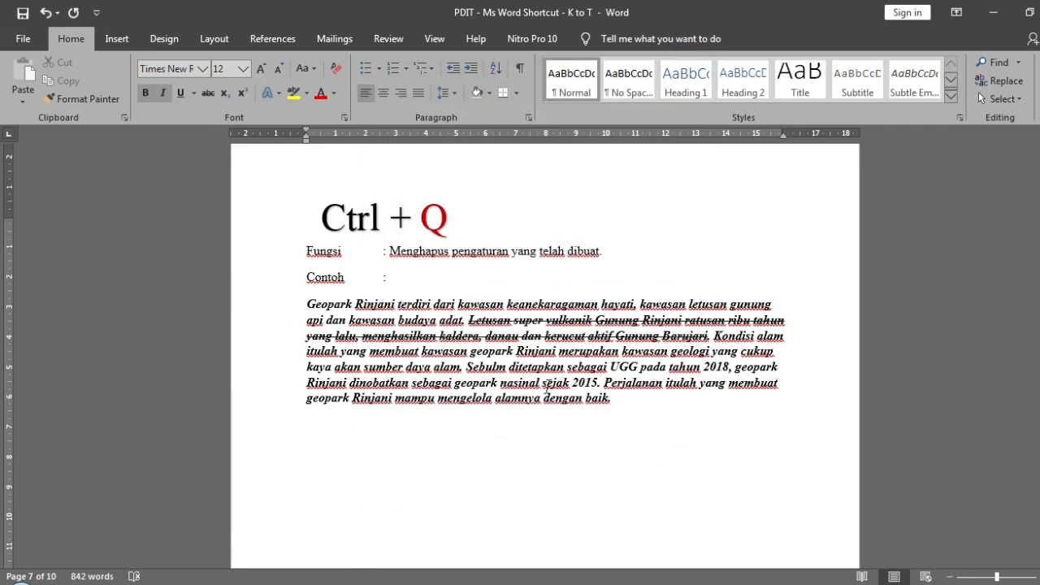
key(ctrl+z)
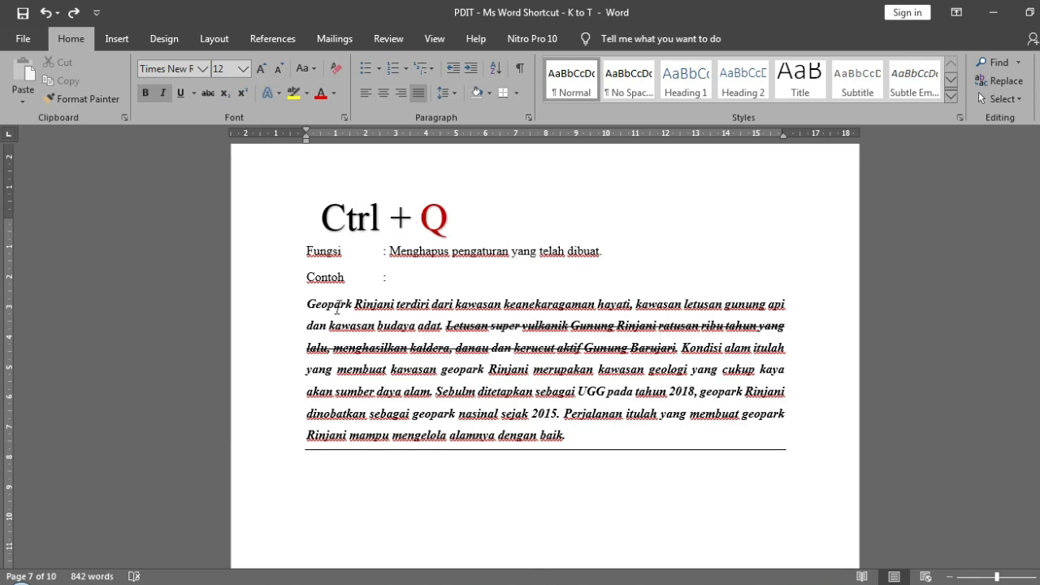
- Repeat the paragraph formatting reset from the beginning of the Ctrl + Q sample text, and undo it
click(307, 307)
key(ctrl+q)
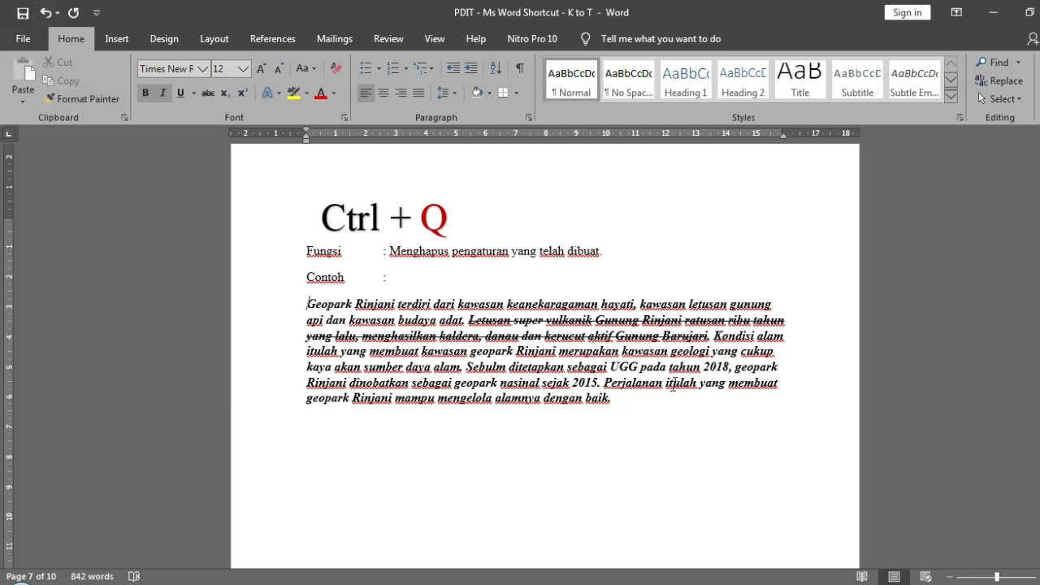
key(ctrl+z)
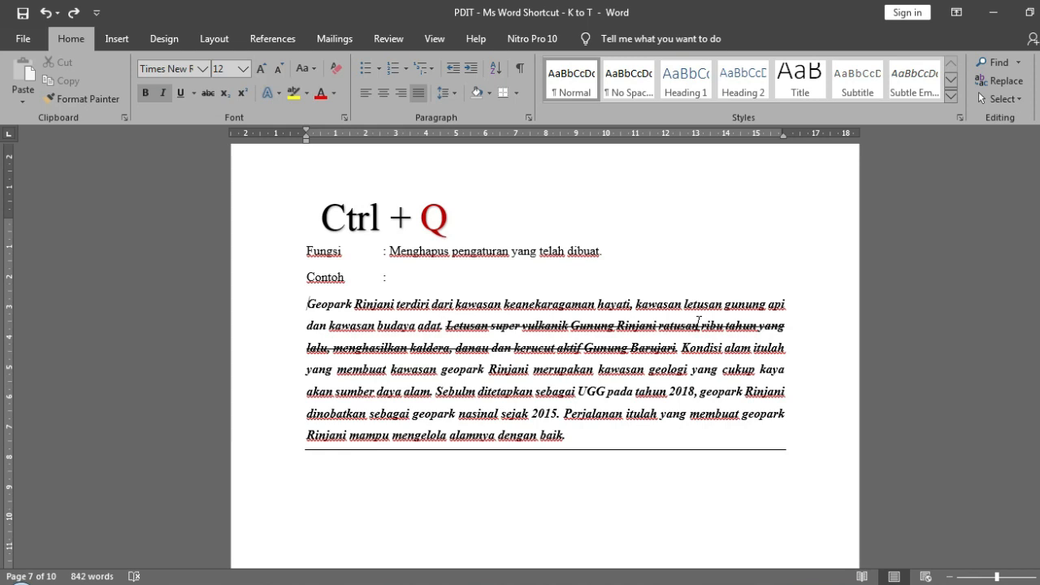
- With the cursor at the start of the Ctrl + Q sample paragraph and no text selected, remove its manual paragraph formatting
drag(448, 324, 569, 330)
click(299, 304)
drag(506, 382, 573, 435)
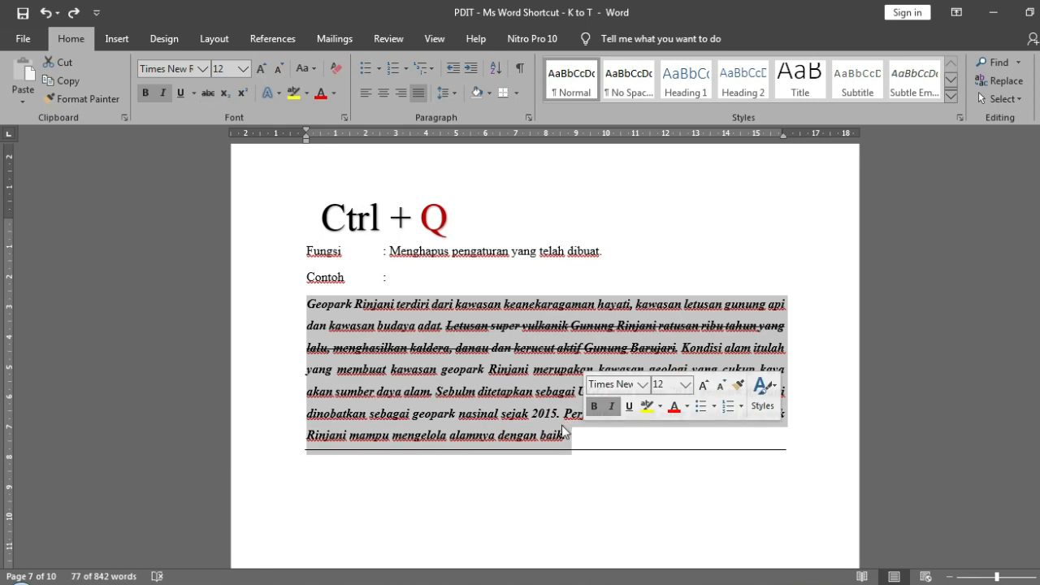
click(290, 305)
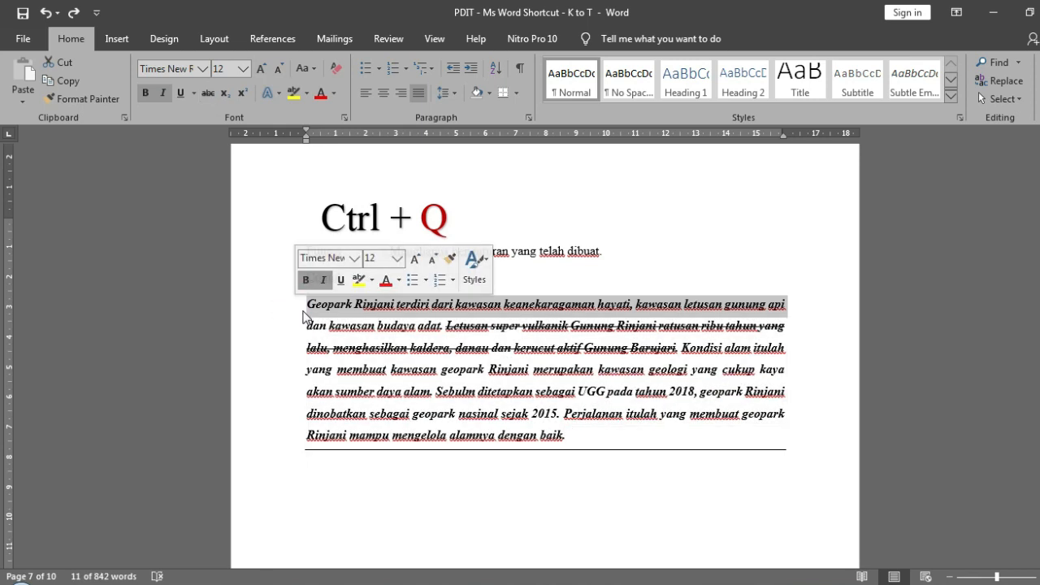
click(303, 315)
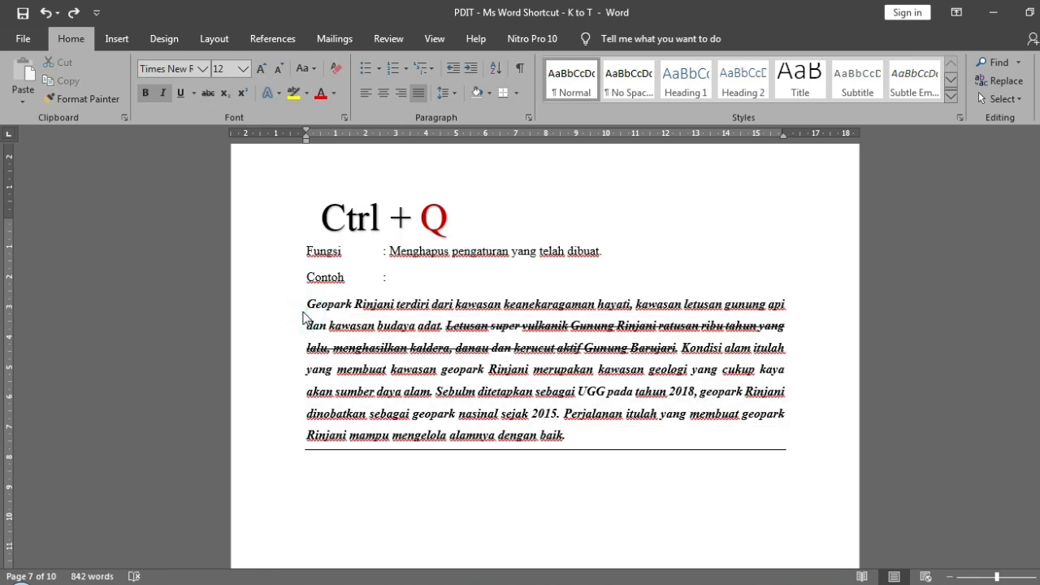
key(ctrl+q)
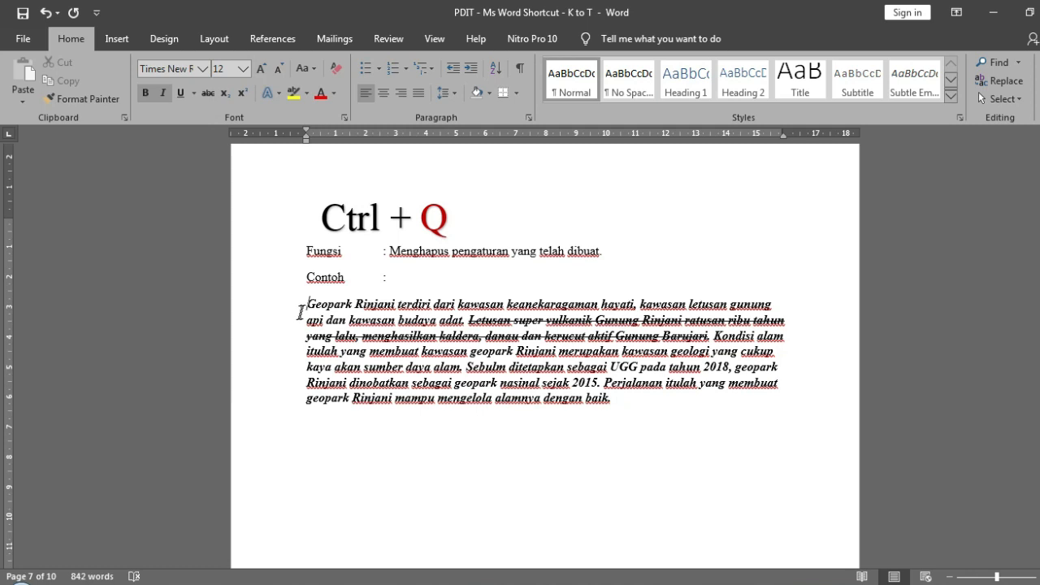
- Save the document and place the cursor in the sample paragraph on the Ctrl + R page
scroll(301, 313, down, 10)
scroll(301, 313, down, 3)
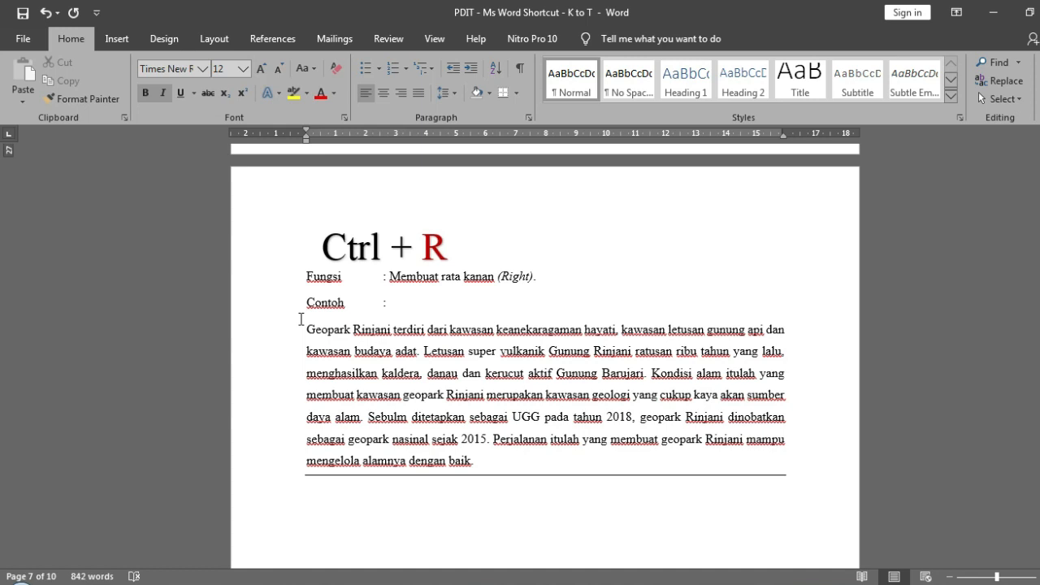
key(ctrl+s)
mouse_move(324, 244)
mouse_down()
mouse_move(445, 236)
mouse_move(456, 247)
mouse_up()
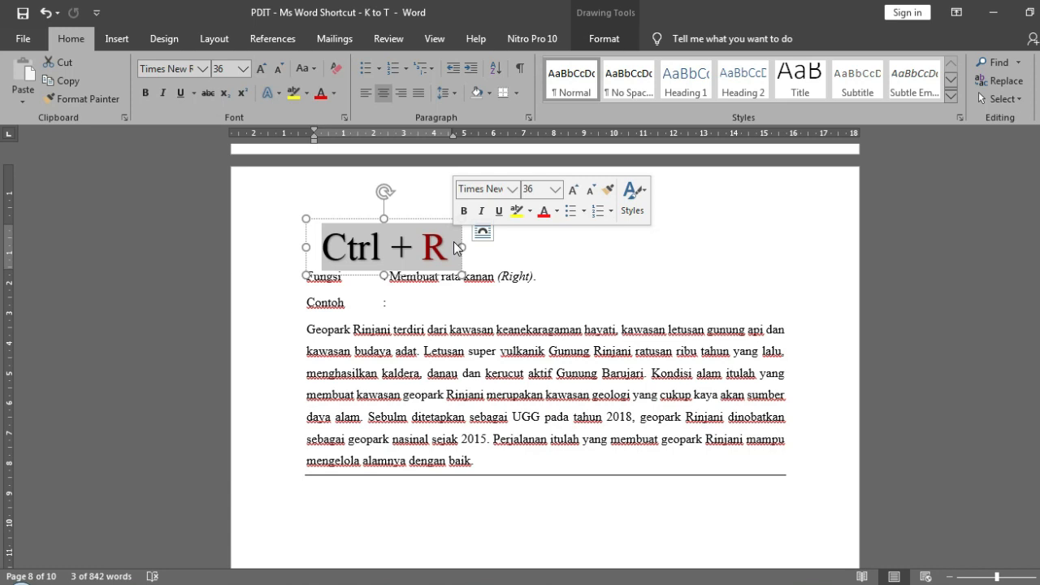
click(417, 390)
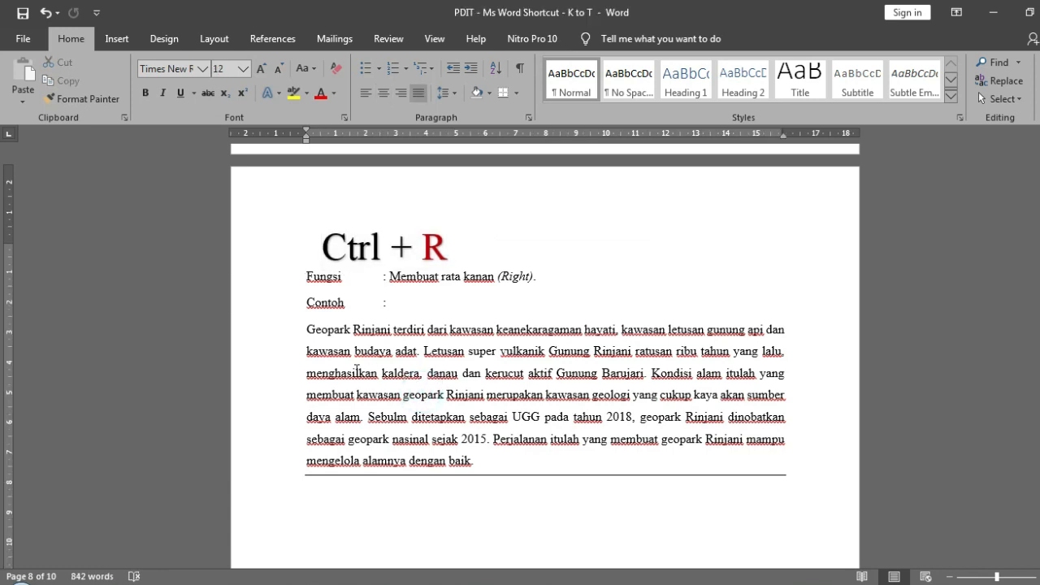
- Left-align the whole sample paragraph on the Ctrl + R page
drag(300, 329, 490, 462)
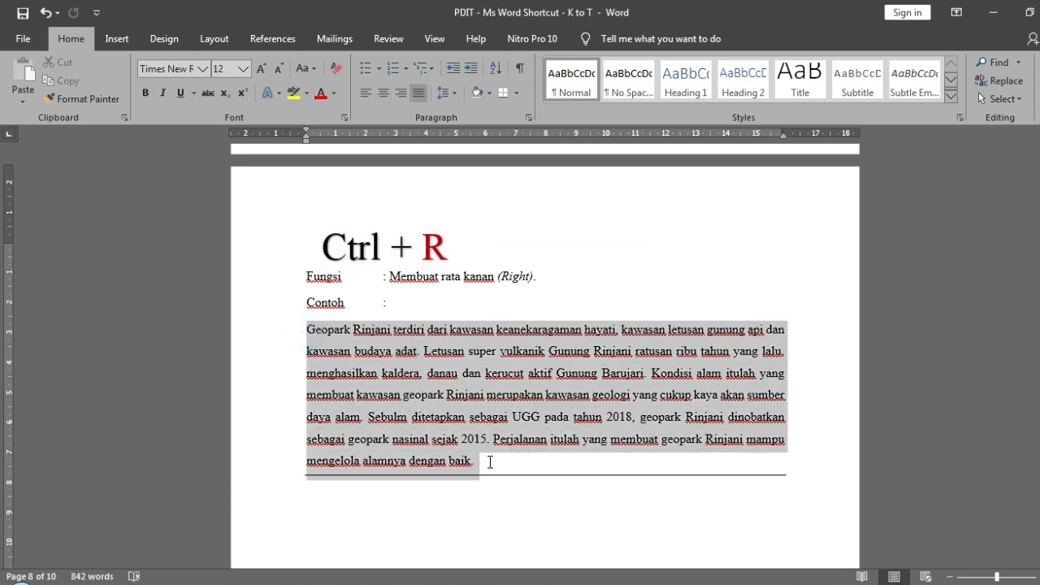
click(362, 96)
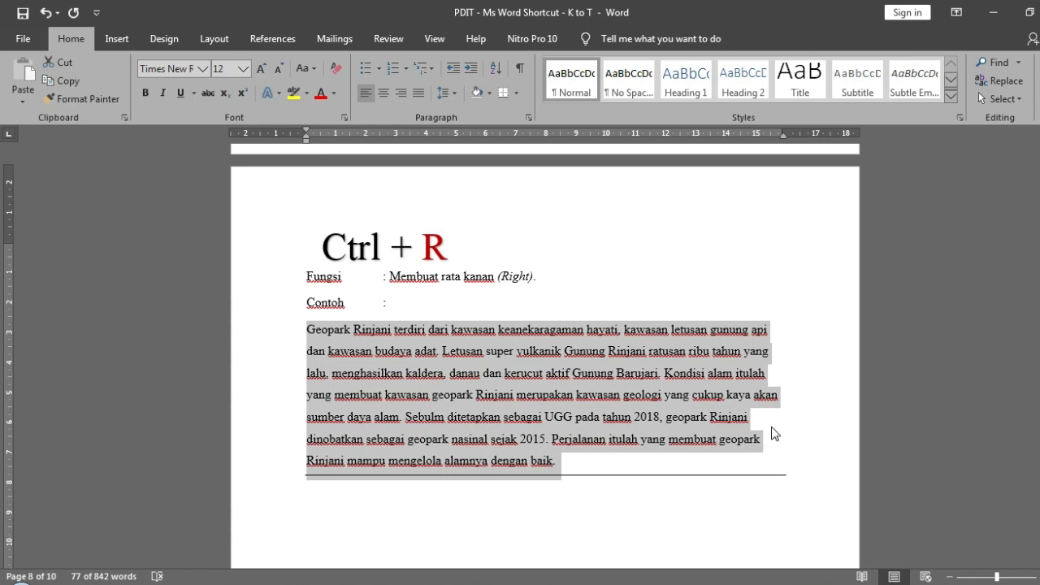
click(582, 369)
- Right-align the whole sample paragraph on the Ctrl + R page and deselect it
drag(297, 328, 577, 469)
key(ctrl+r)
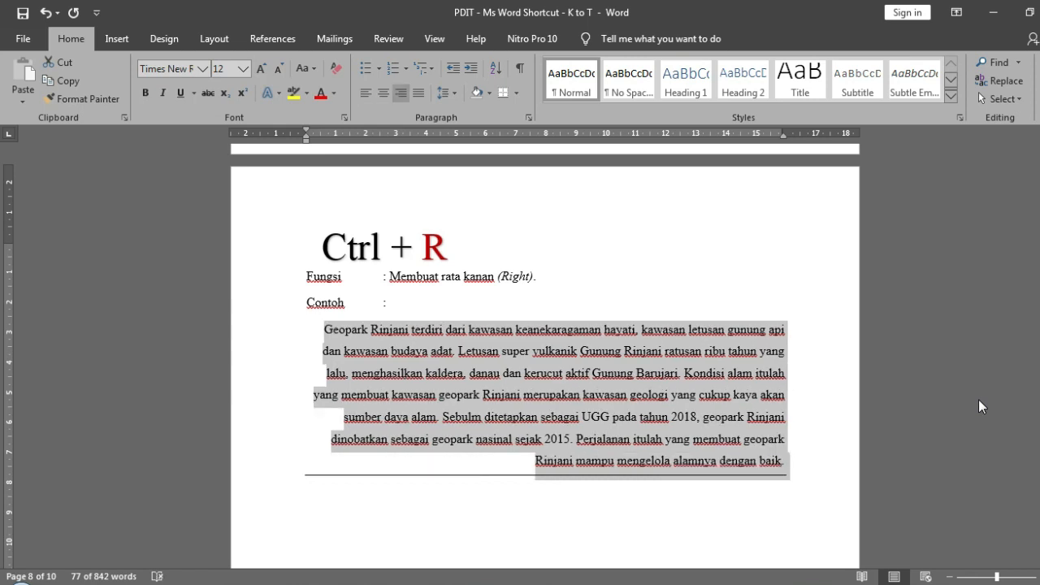
click(823, 399)
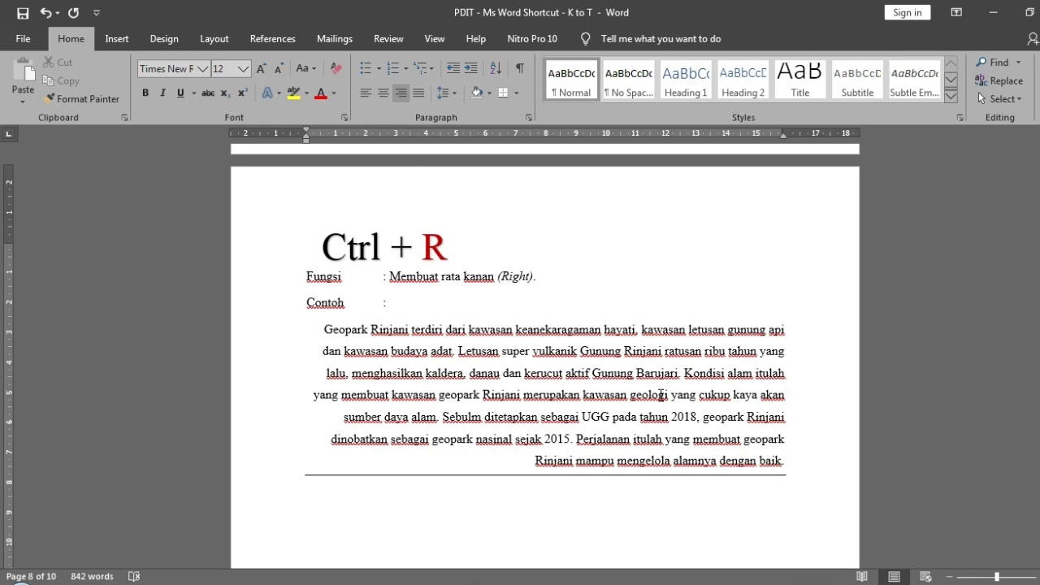
- Highlight the Ctrl + R title, go to the Ctrl + S page, and place the cursor in its title
scroll(435, 351, down, 1)
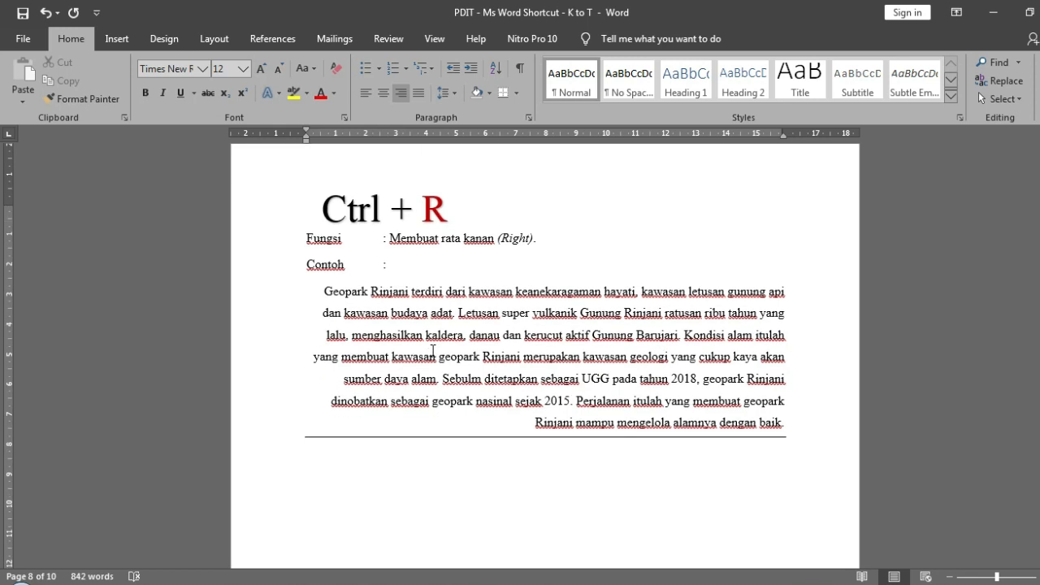
drag(323, 201, 466, 193)
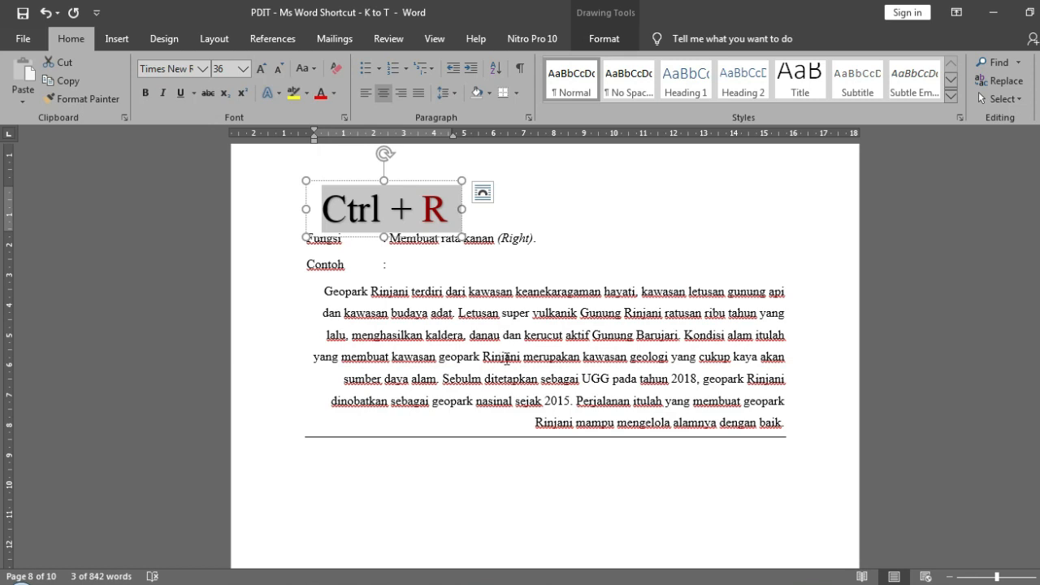
scroll(506, 359, down, 2)
scroll(506, 358, down, 10)
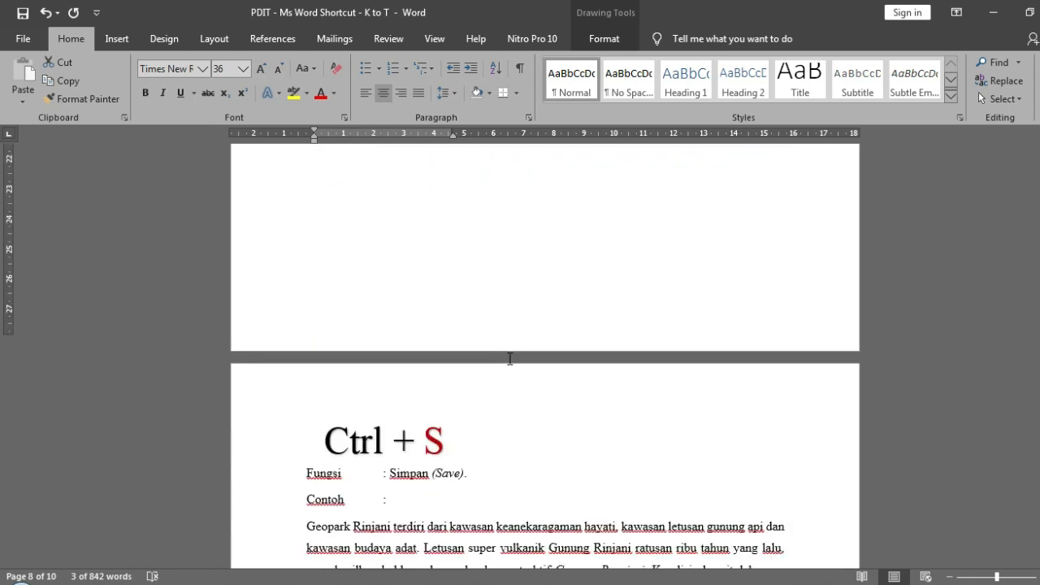
scroll(509, 359, down, 3)
click(511, 358)
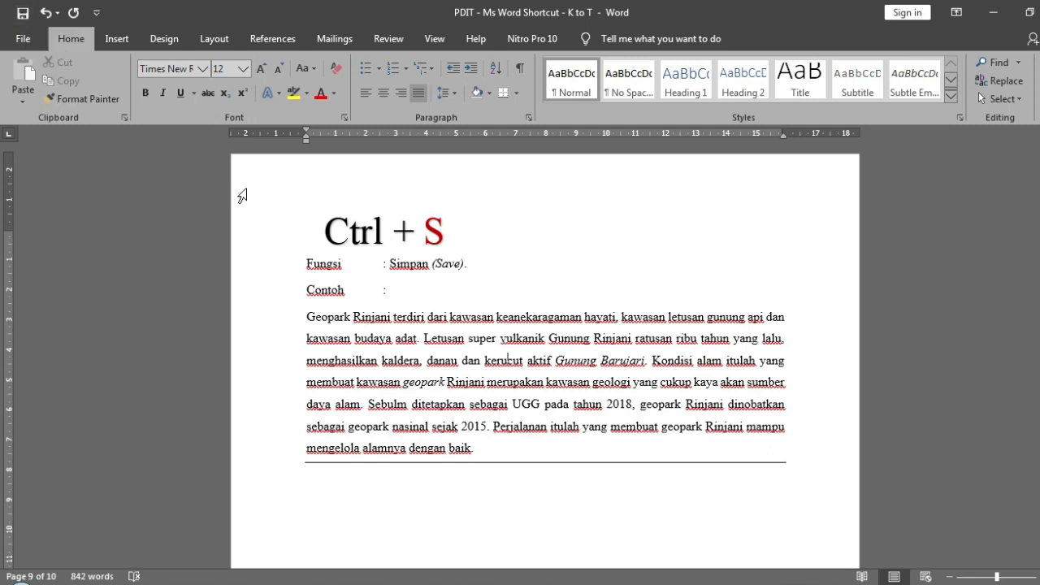
click(421, 236)
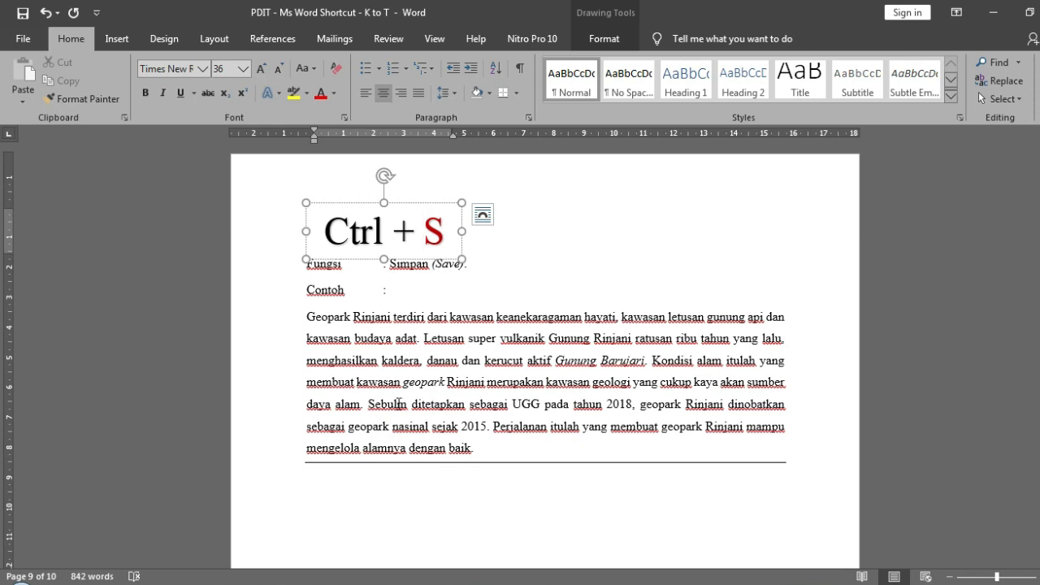
- Correct "Sebulm" to "Sebelum" in the sample paragraph on the Ctrl + S page and save the document
click(395, 407)
drag(395, 405, 386, 405)
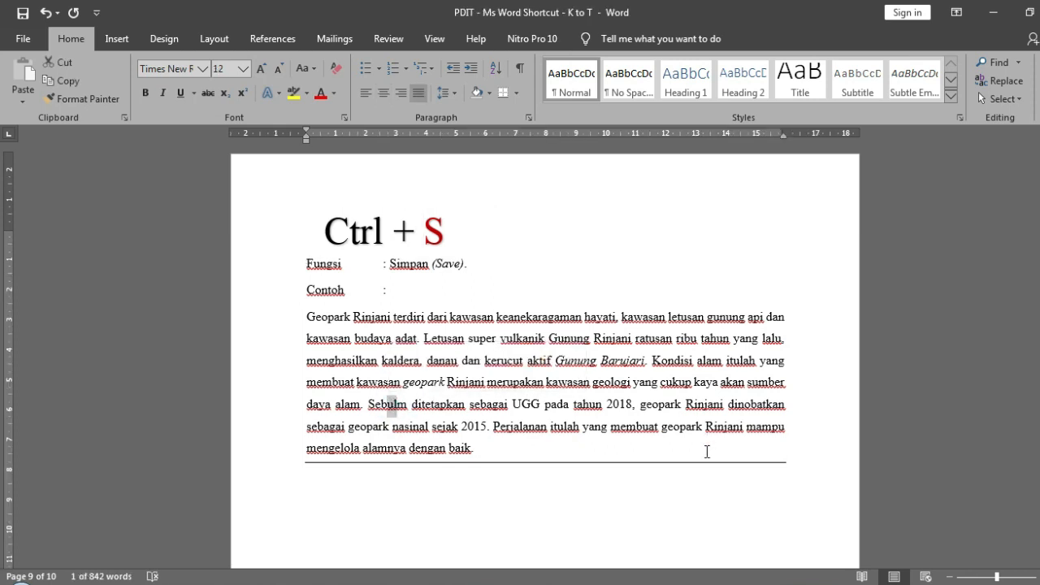
text(elum)
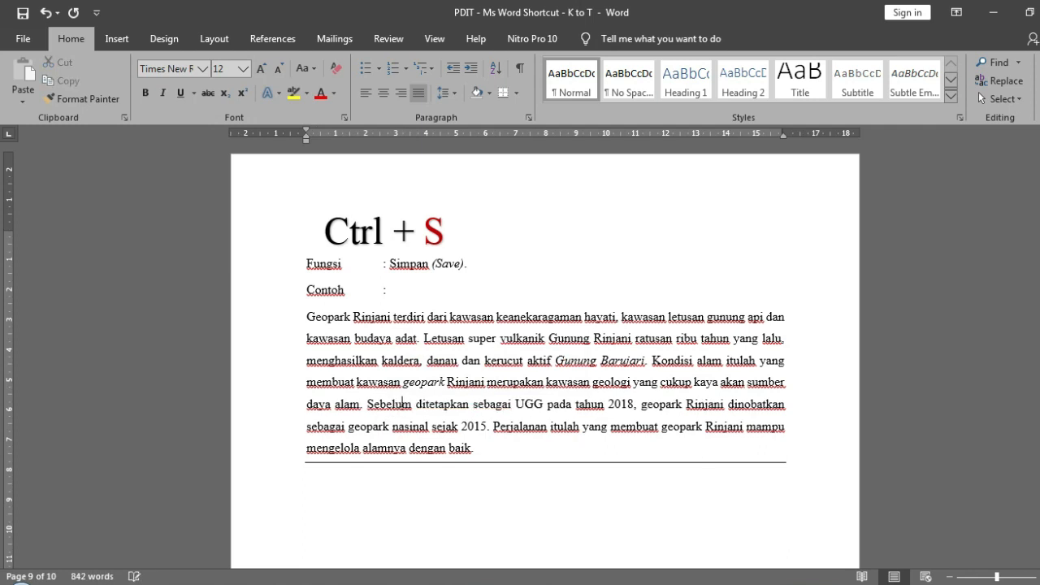
key(Delete)
key(ctrl+s)
- Replace the final period of the Ctrl + S sample paragraph with an exclamation mark and save the document
click(687, 438)
click(680, 443)
key(BackSpace)
text(!)
key(ctrl+s)
click(759, 447)
- Create a new blank document and enter the text "asdfghjkl"
key(ctrl+n)
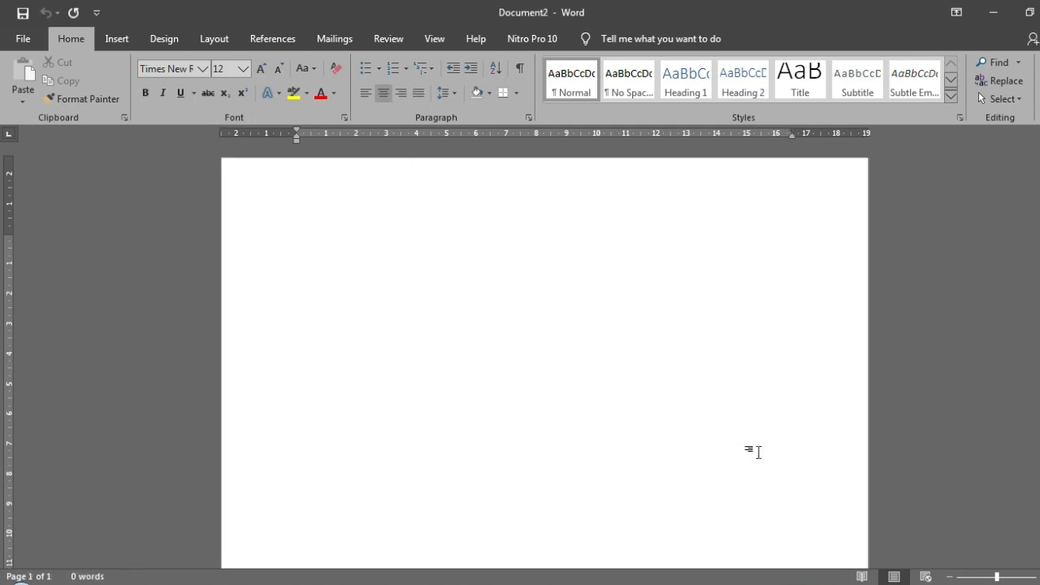
text(asdfghjkl)
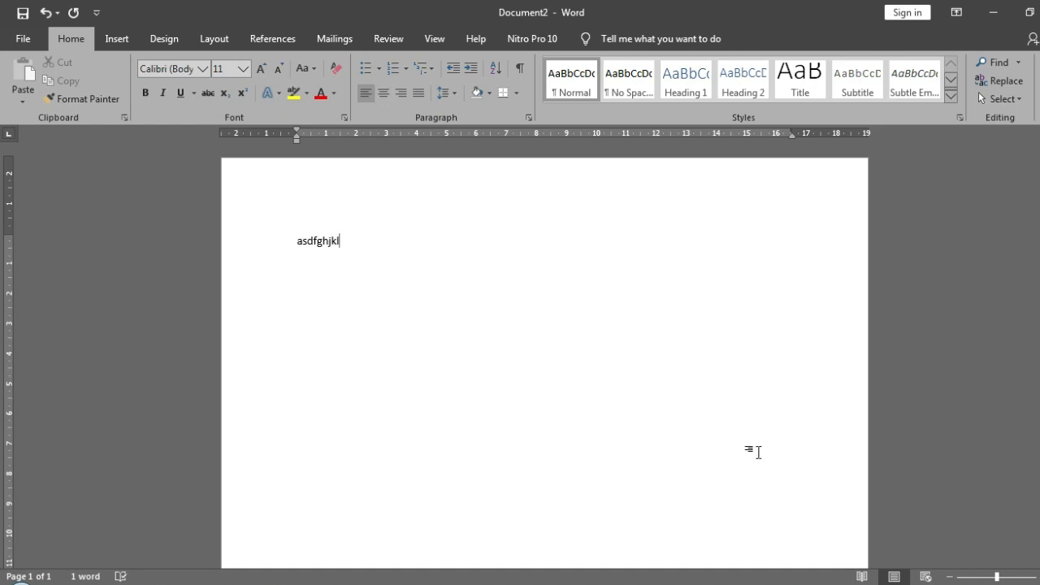
- Save the new document as asdfghjkl in the Documents library and add "diyjfj" to its text
key(ctrl+s)
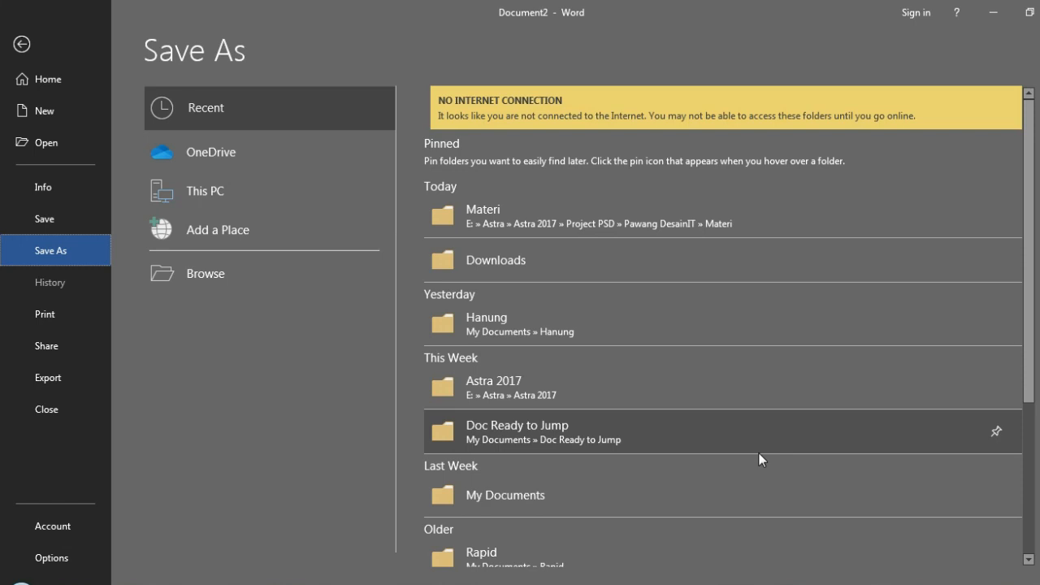
click(327, 282)
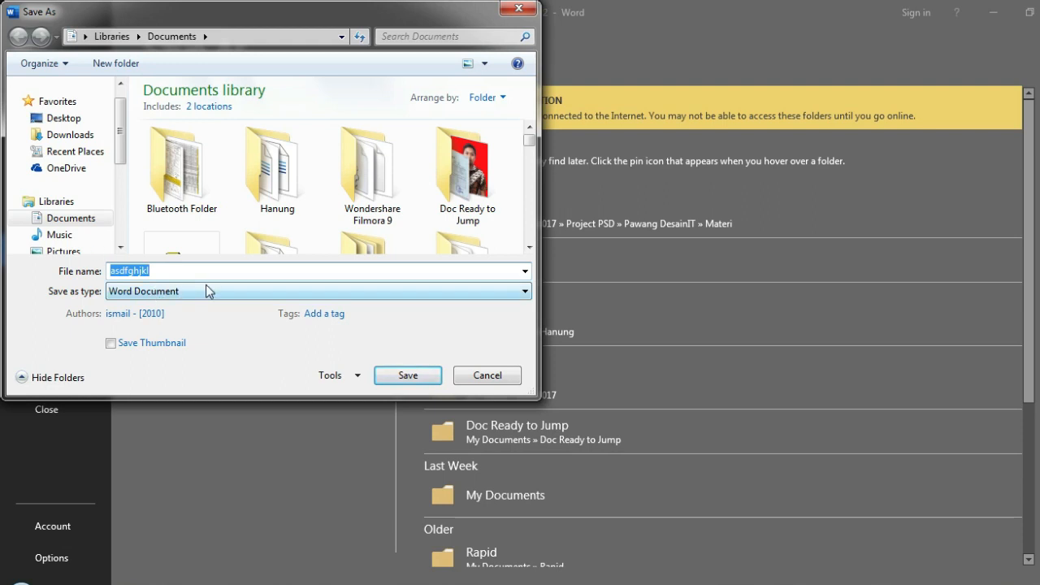
click(408, 376)
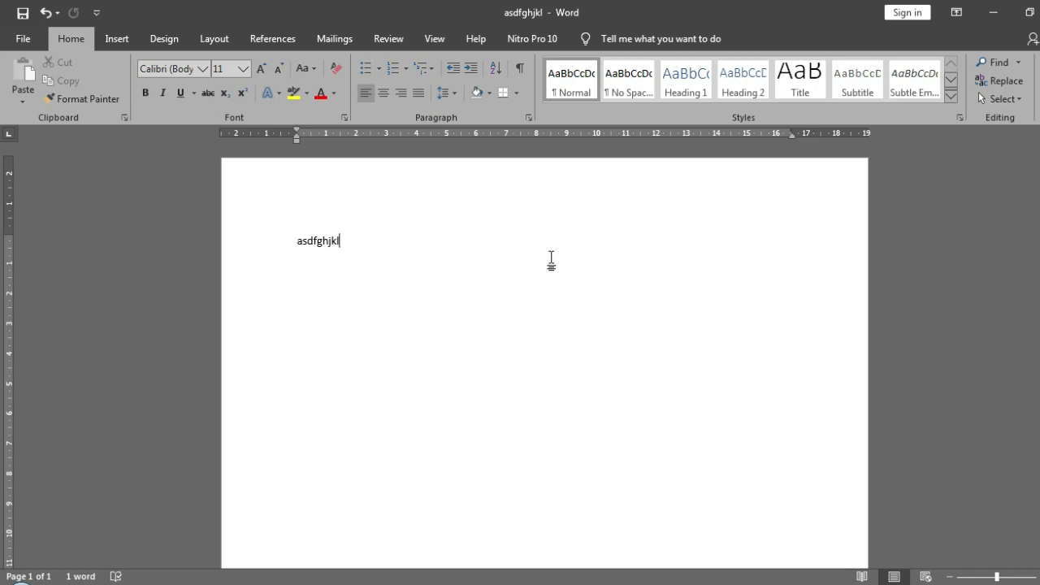
text(diyjfj)
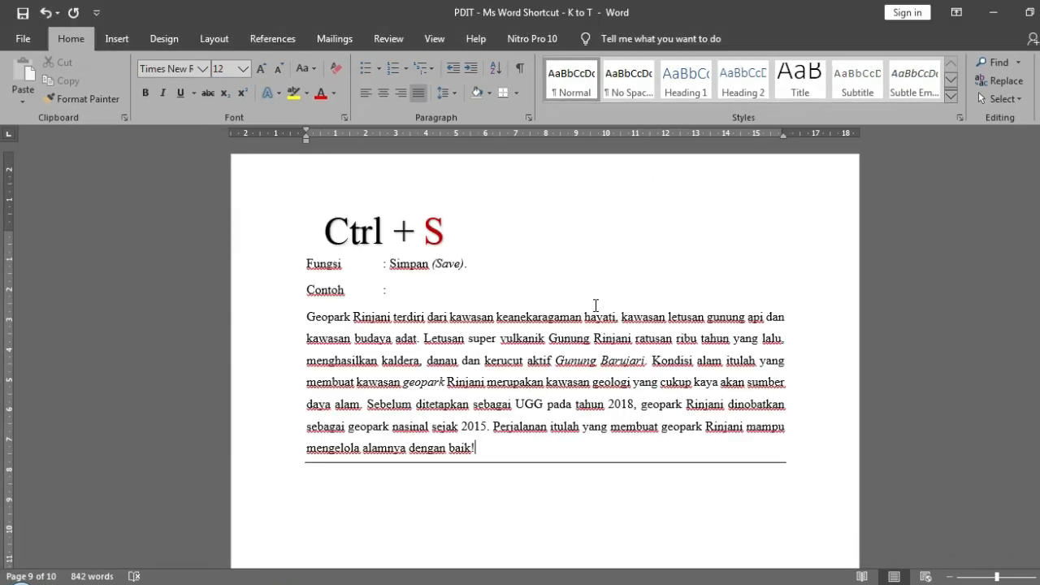
- In the practice document, highlight the Ctrl + S title and move the cursor to the sample paragraph on the Ctrl + T page
click(566, 304)
drag(447, 232, 315, 238)
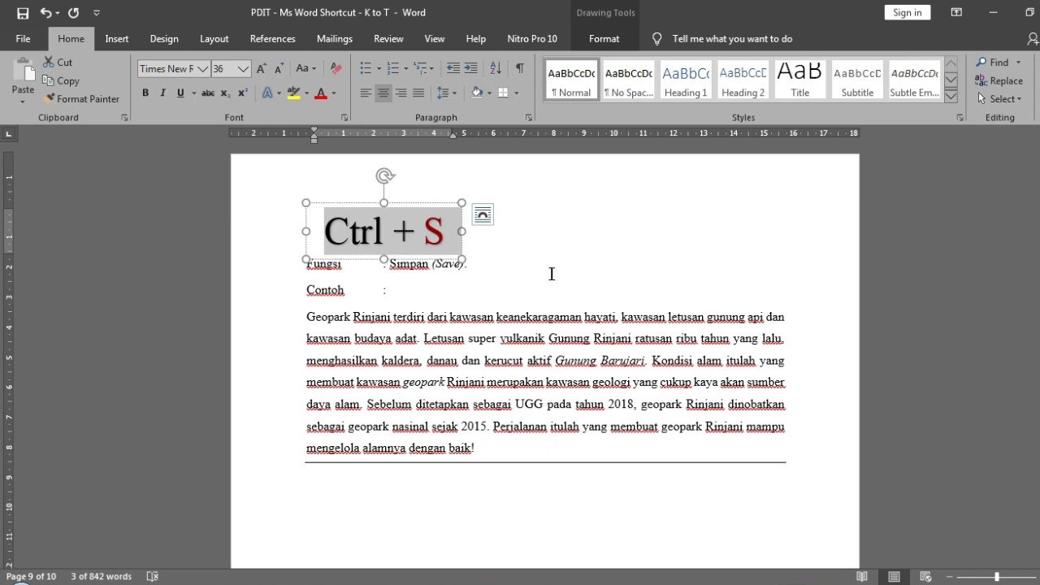
click(580, 376)
scroll(582, 377, down, 3)
scroll(581, 377, down, 9)
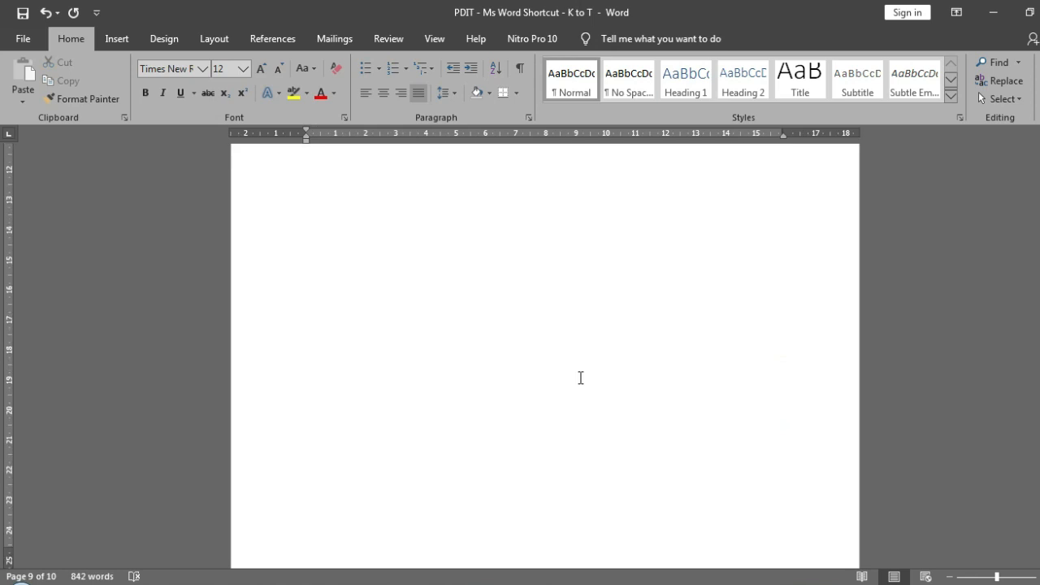
scroll(581, 377, down, 3)
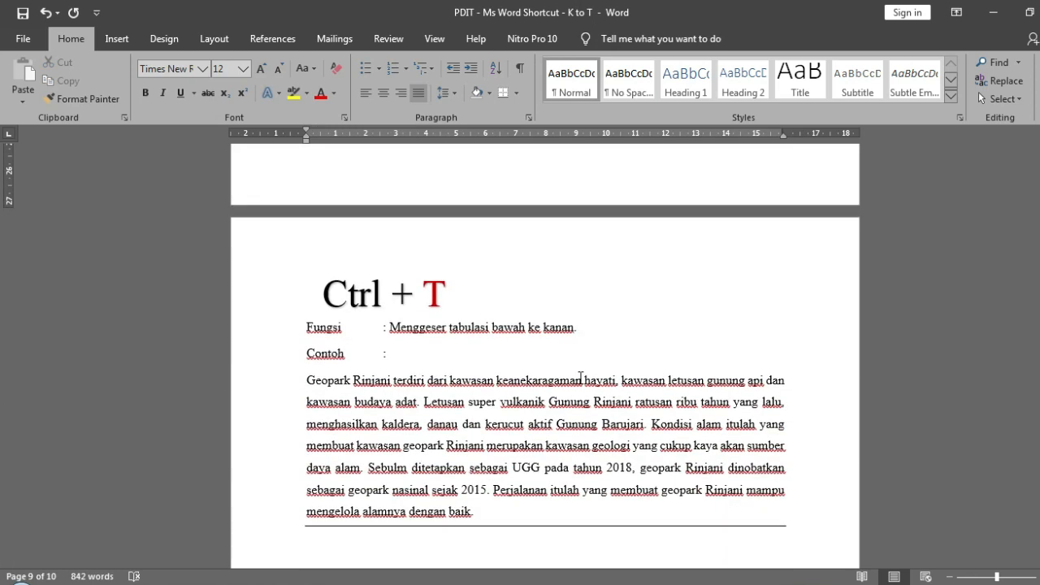
click(579, 377)
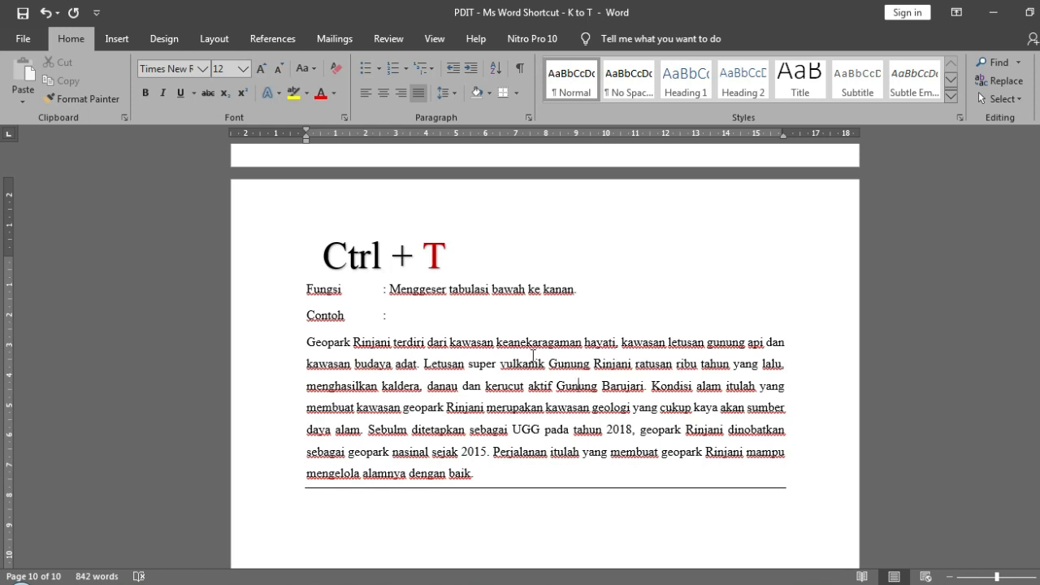
- Add "(tab)" in italics after "tabulasi" in the Fungsi line of the Ctrl + T page
click(490, 289)
text(() )
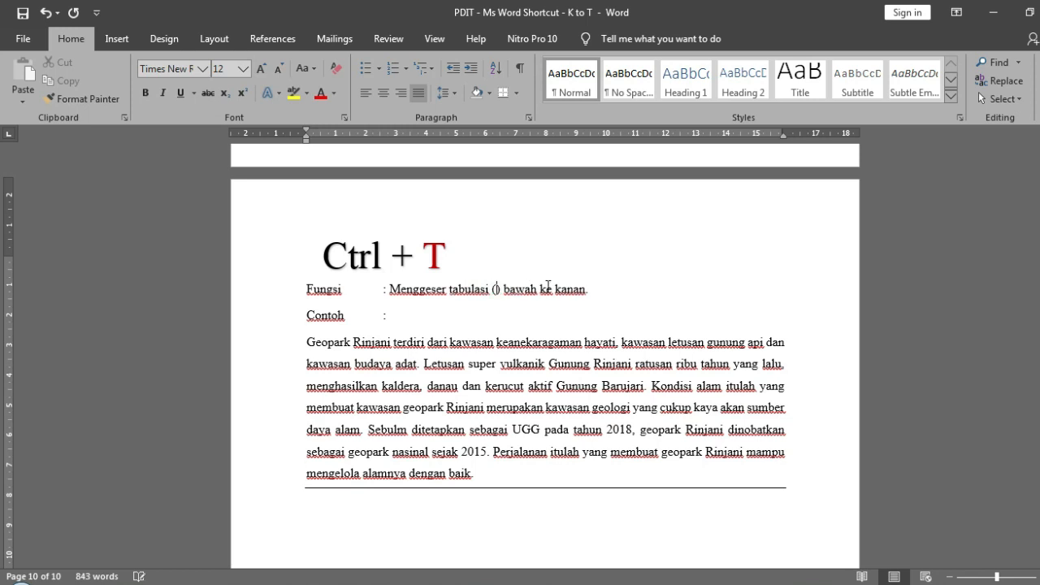
text(tab)
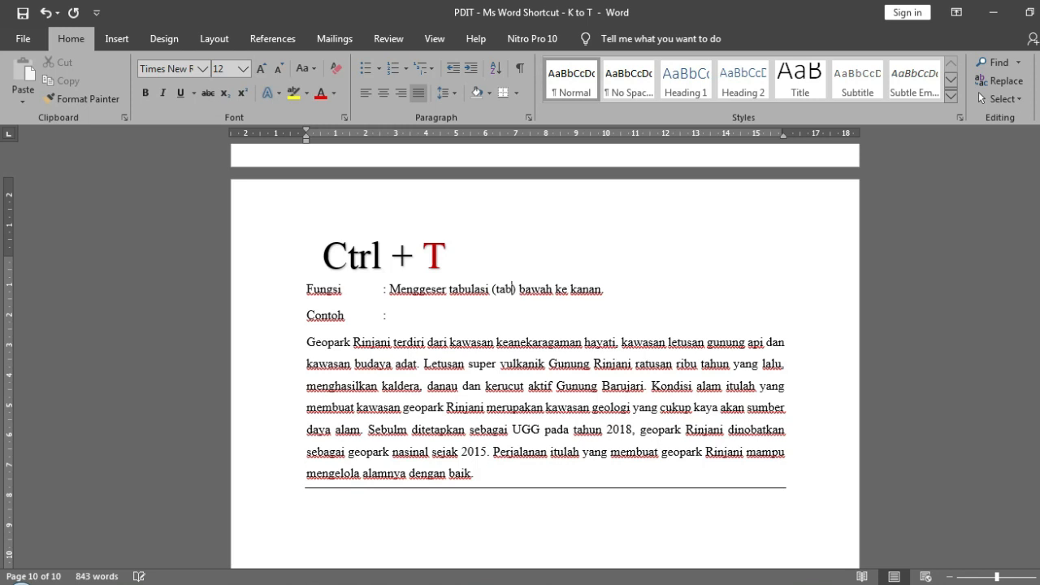
key(shift+Left)
key(shift+Left)
key(shift+Left)
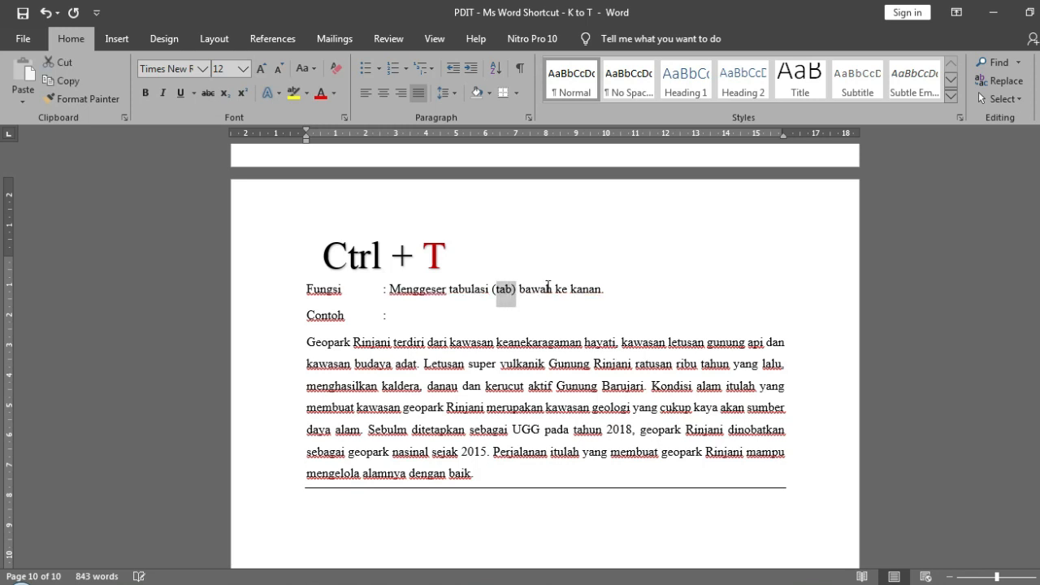
key(shift+Left)
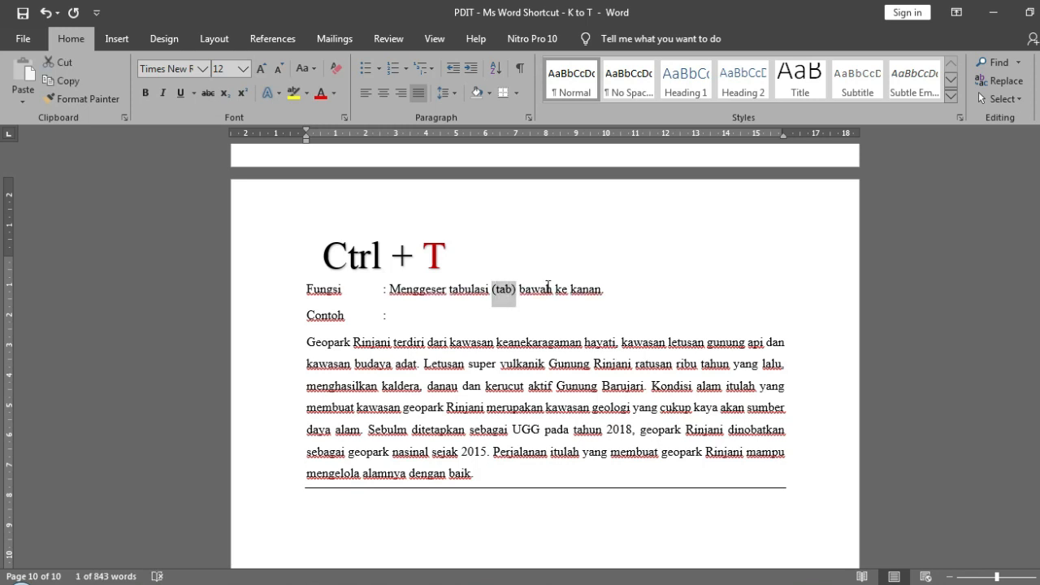
key(ctrl+i)
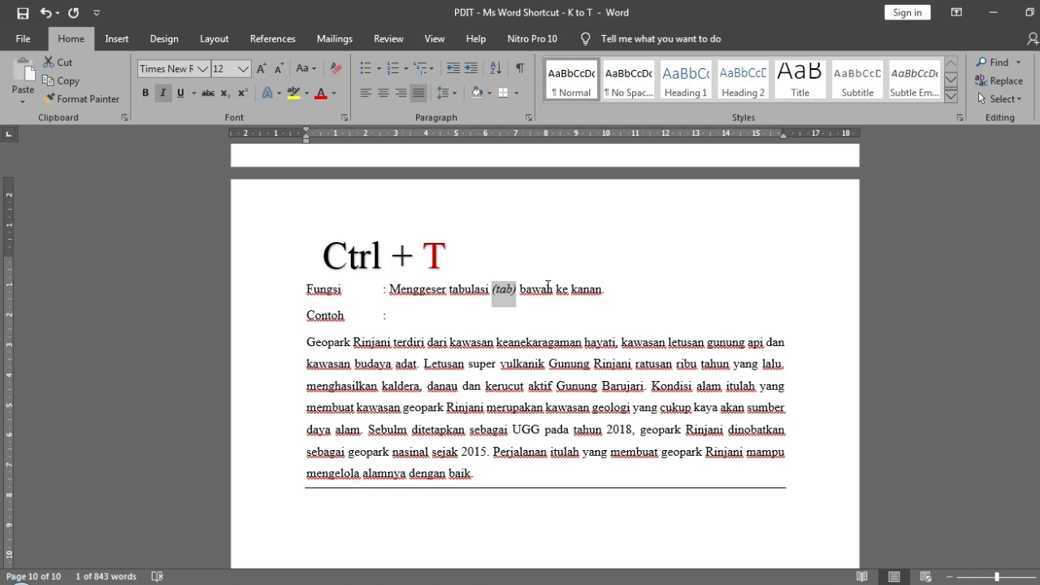
- Apply a hanging indent to the sample paragraph on the Ctrl + T page
click(304, 341)
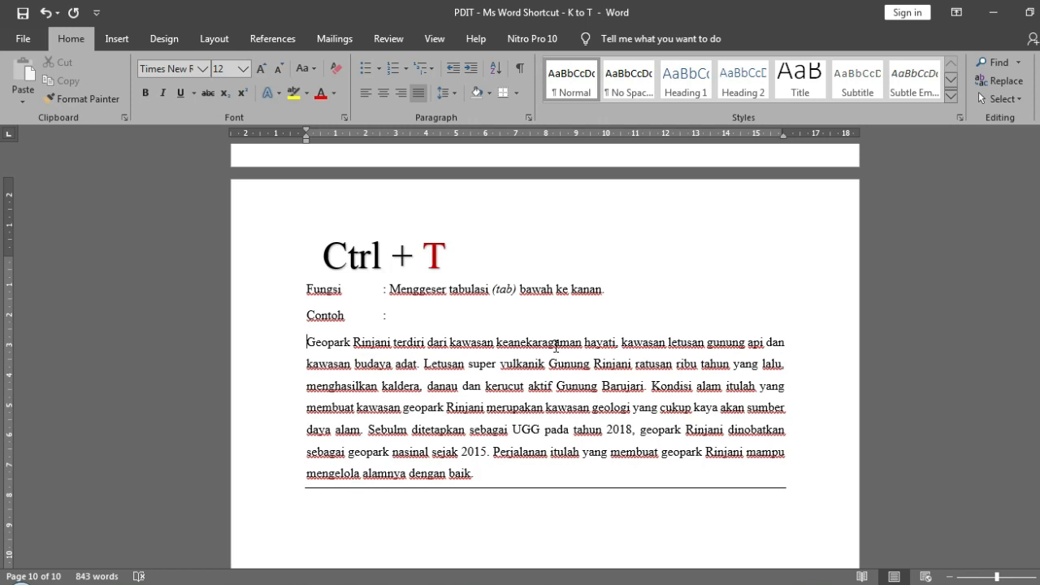
key(ctrl+t)
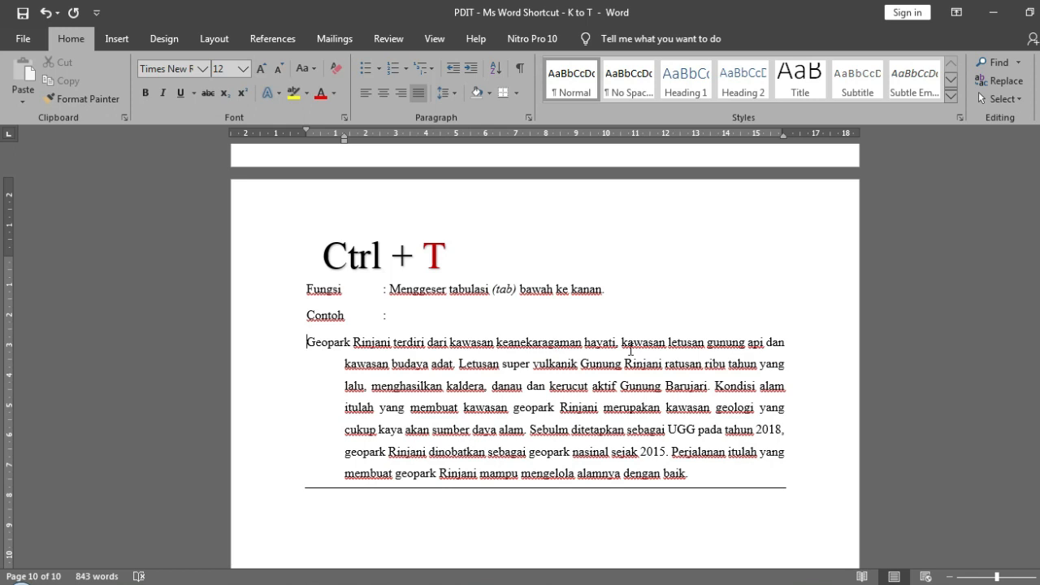
- Indent the whole sample paragraph on the Ctrl + M page one level and return the cursor to the Ctrl + T paragraph
drag(1, 522, 0, 244)
scroll(1007, 245, up, 3)
click(304, 346)
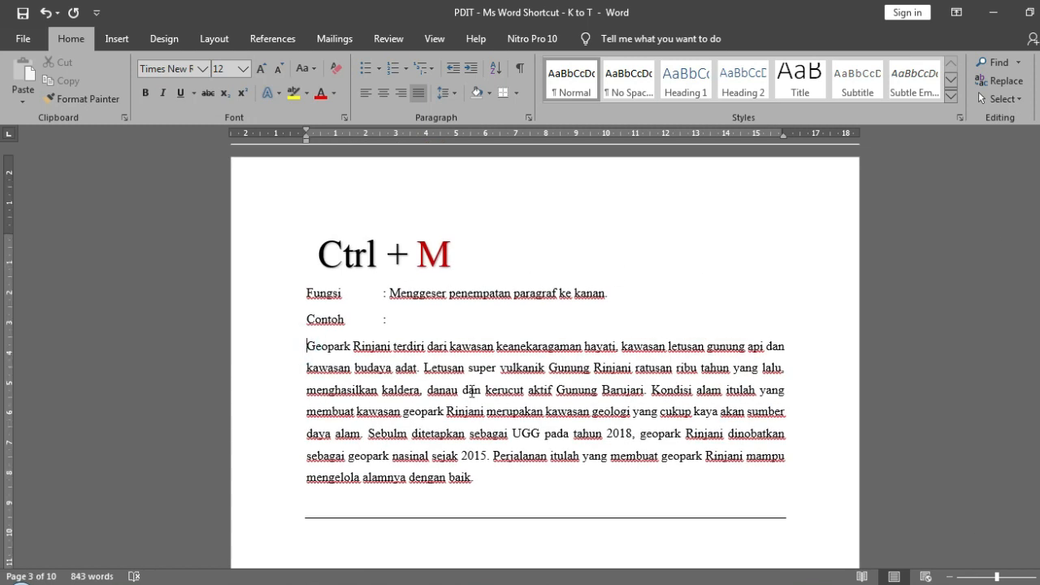
key(ctrl+m)
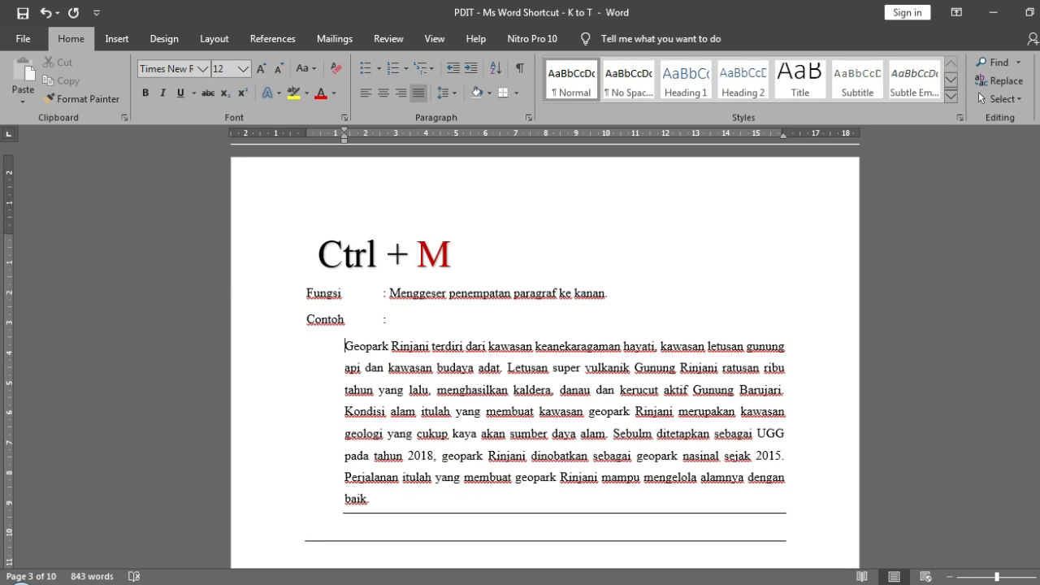
drag(1, 234, 1, 508)
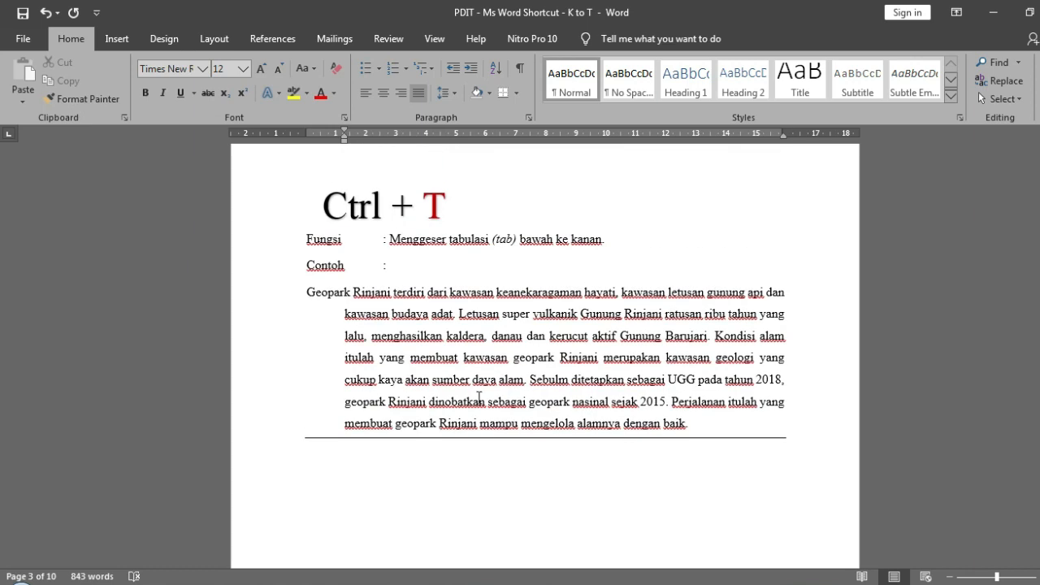
click(332, 317)
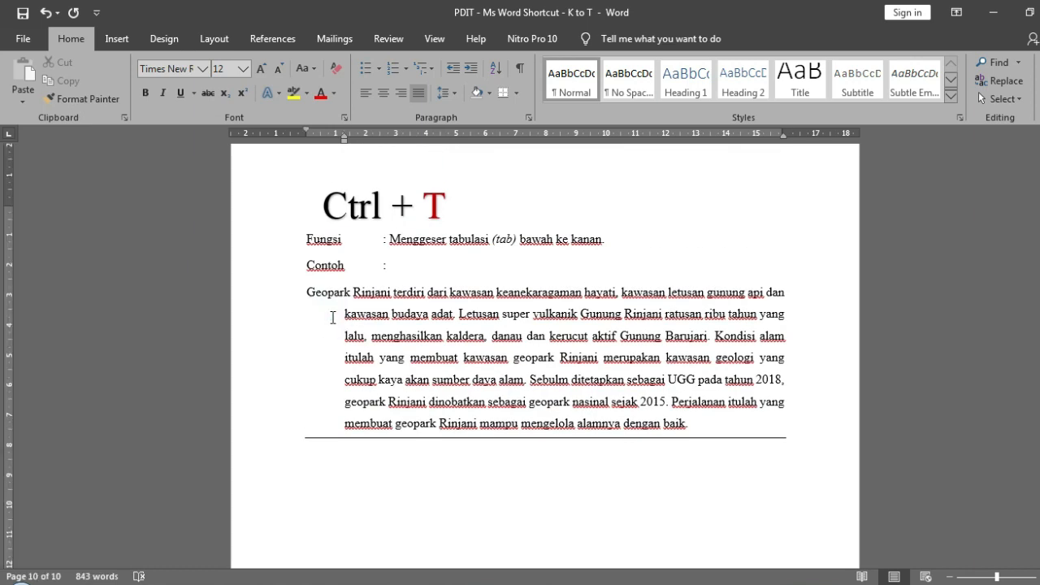